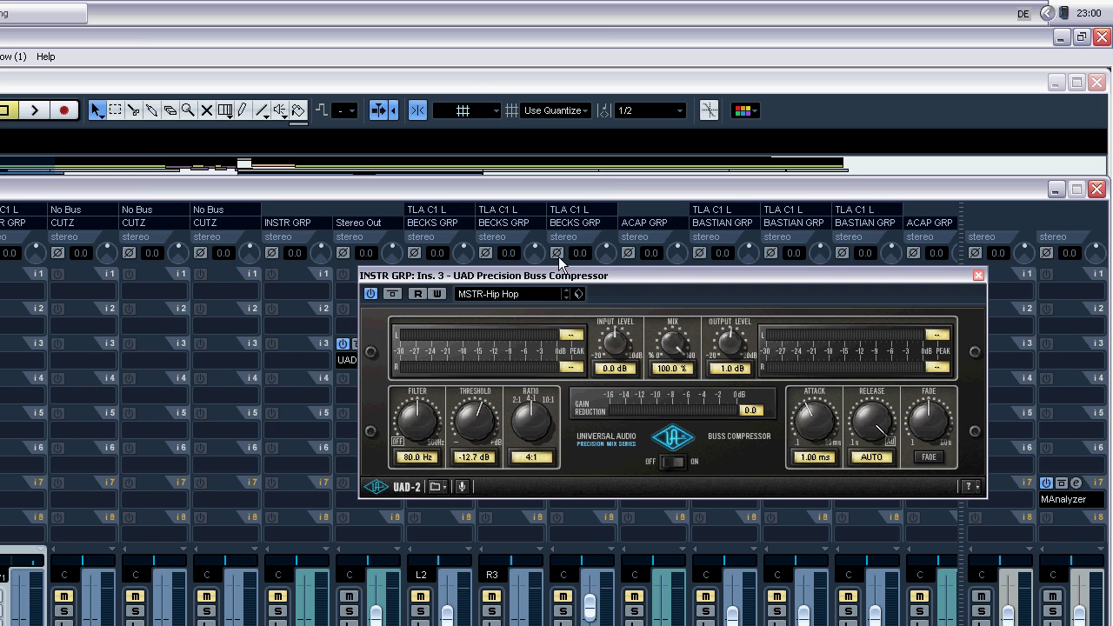
Reposition the UAD Precision Buss Compressor window and bypass that plug-in on the INSTR GRP channel
{"action": "left_click_drag", "start_coordinate": [607, 97], "coordinate": [657, 93]}
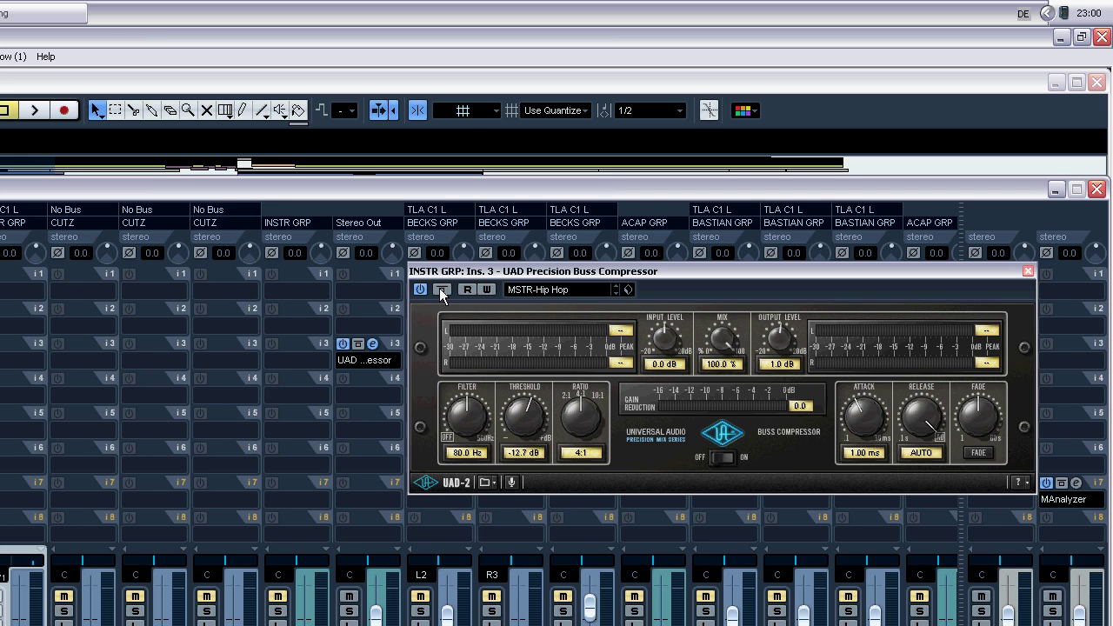
{"action": "left_click_drag", "start_coordinate": [484, 275], "coordinate": [481, 322]}
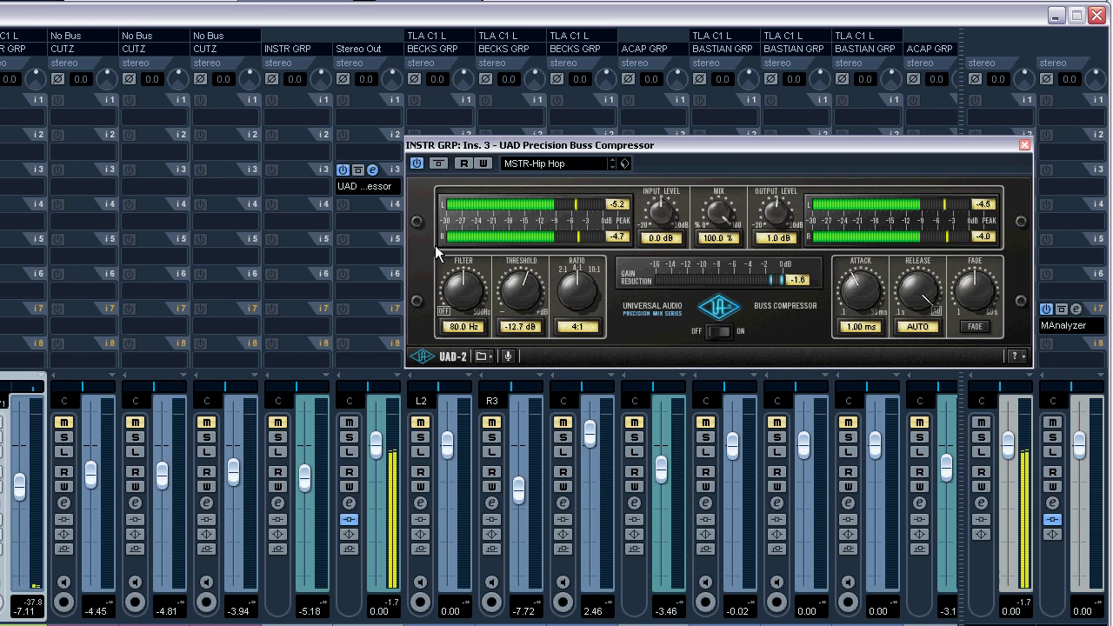
{"action": "left_click", "coordinate": [439, 164]}
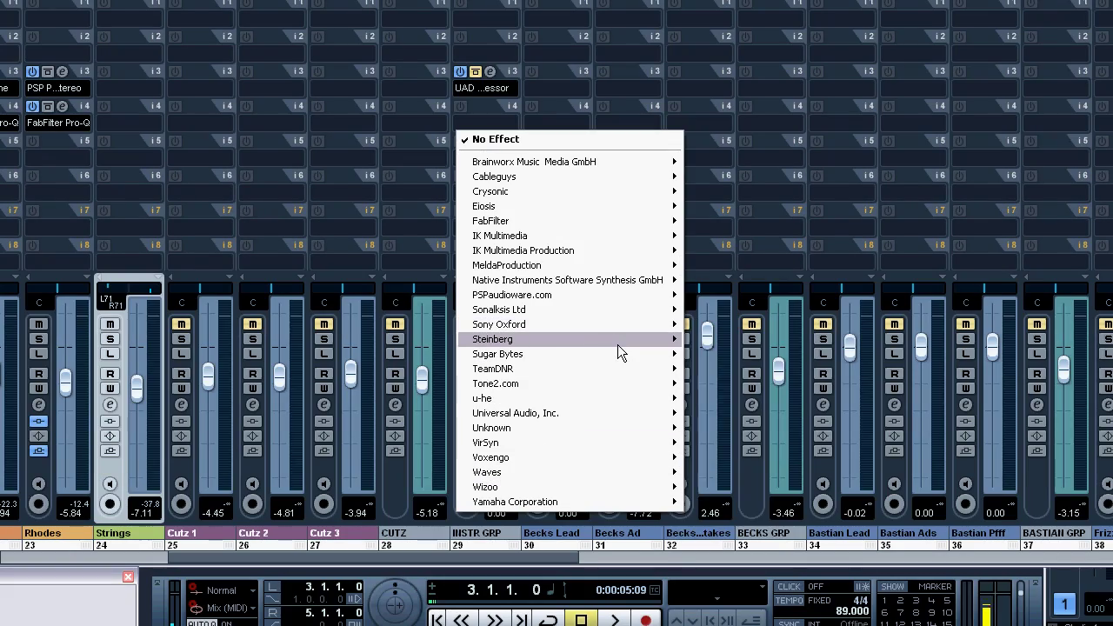
Load the Steinberg Compressor from the Dynamics category into insert 4 of the INSTR GRP channel
{"action": "mouse_move", "coordinate": [620, 344]}
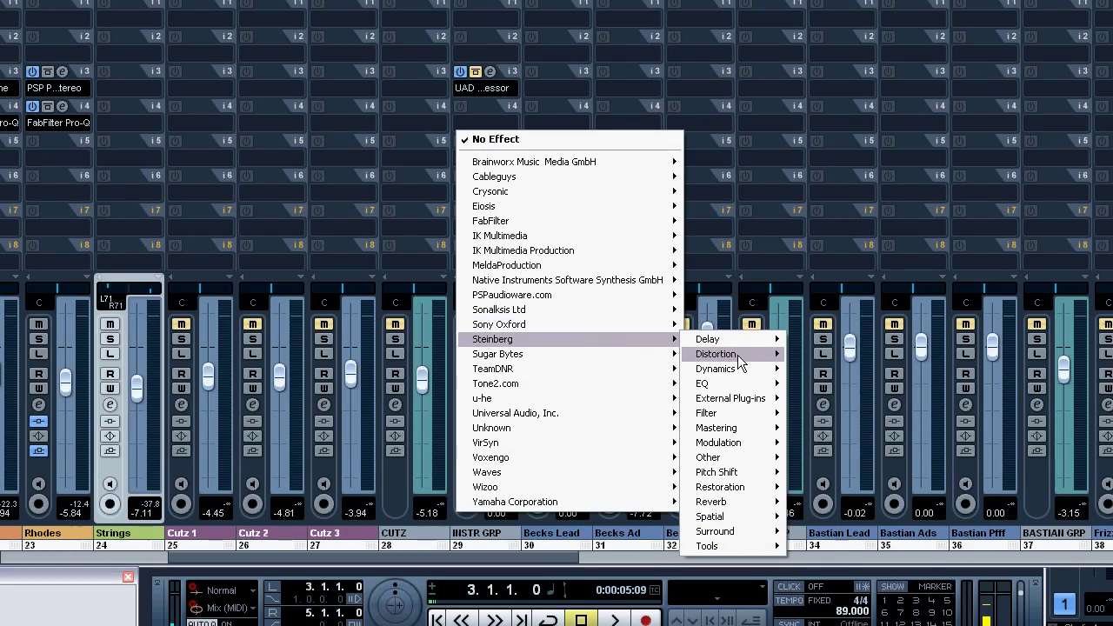
{"action": "mouse_move", "coordinate": [735, 371]}
{"action": "left_click", "coordinate": [661, 368]}
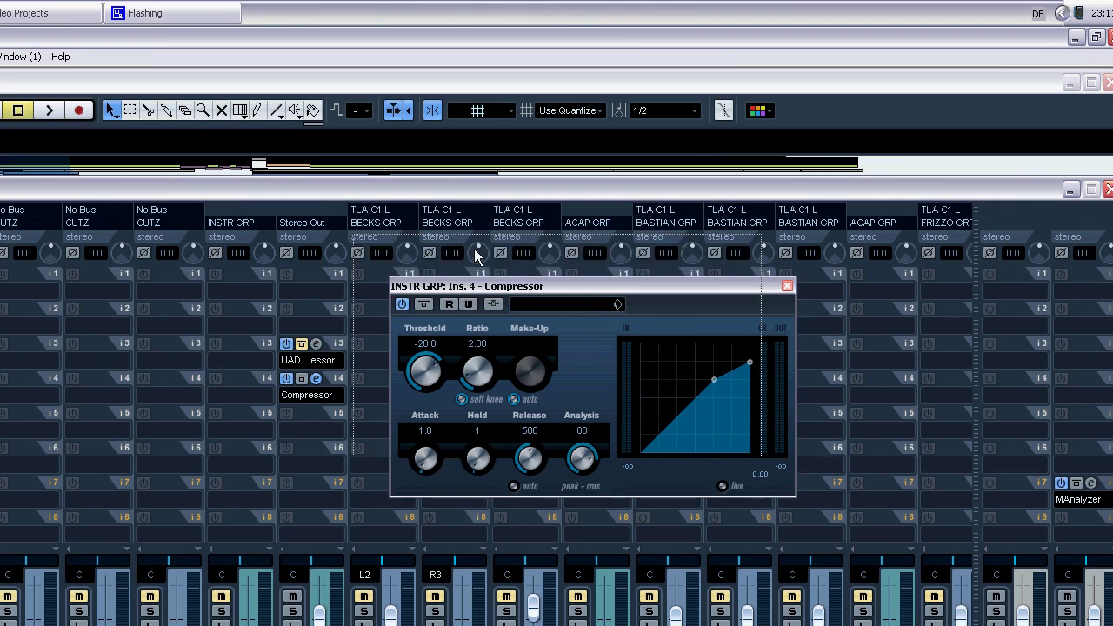
Move the Compressor window clear and set its threshold to -23.6, ratio to 3.02 and attack to 2.0
{"action": "left_click_drag", "start_coordinate": [514, 195], "coordinate": [478, 154]}
{"action": "left_click_drag", "start_coordinate": [402, 328], "coordinate": [443, 317]}
{"action": "left_click_drag", "start_coordinate": [443, 316], "coordinate": [441, 322]}
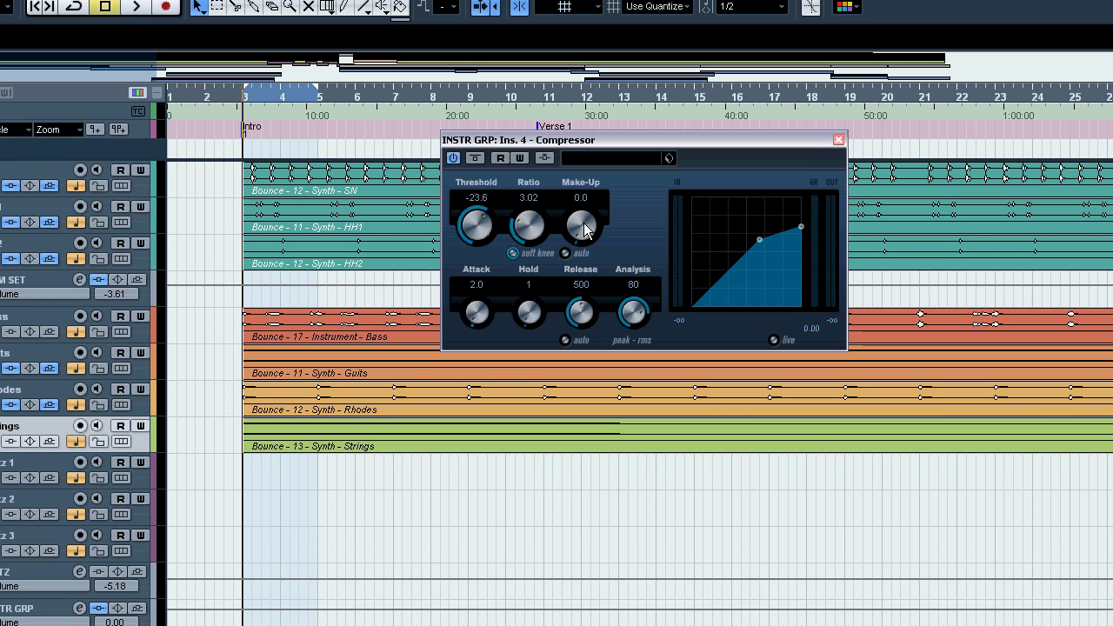
Set the Compressor's make-up gain to 1.1 and attack to 5.5, toggling the soft knee option twice in between
{"action": "mouse_move", "coordinate": [583, 228]}
{"action": "left_mouse_down"}
{"action": "mouse_move", "coordinate": [583, 198]}
{"action": "mouse_move", "coordinate": [583, 248]}
{"action": "mouse_move", "coordinate": [591, 219]}
{"action": "left_mouse_up"}
{"action": "left_click", "coordinate": [513, 253]}
{"action": "left_click", "coordinate": [513, 253]}
{"action": "left_click_drag", "start_coordinate": [487, 324], "coordinate": [476, 315]}
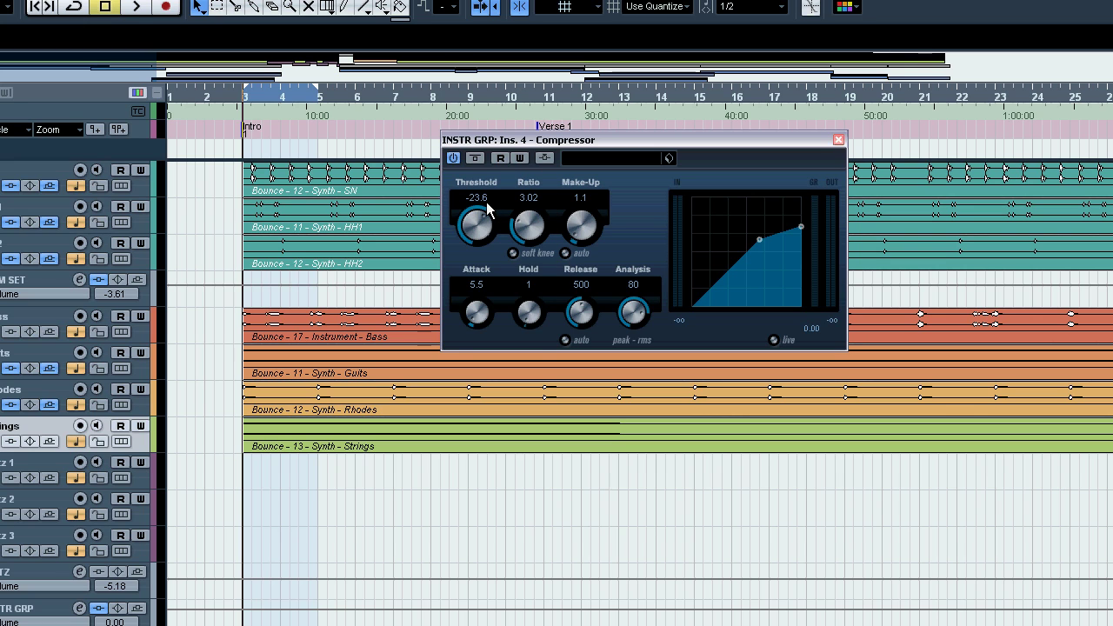
Set the Compressor's release to 371 and hold to 431, and toggle its automatic release option
{"action": "left_click_drag", "start_coordinate": [582, 312], "coordinate": [589, 339]}
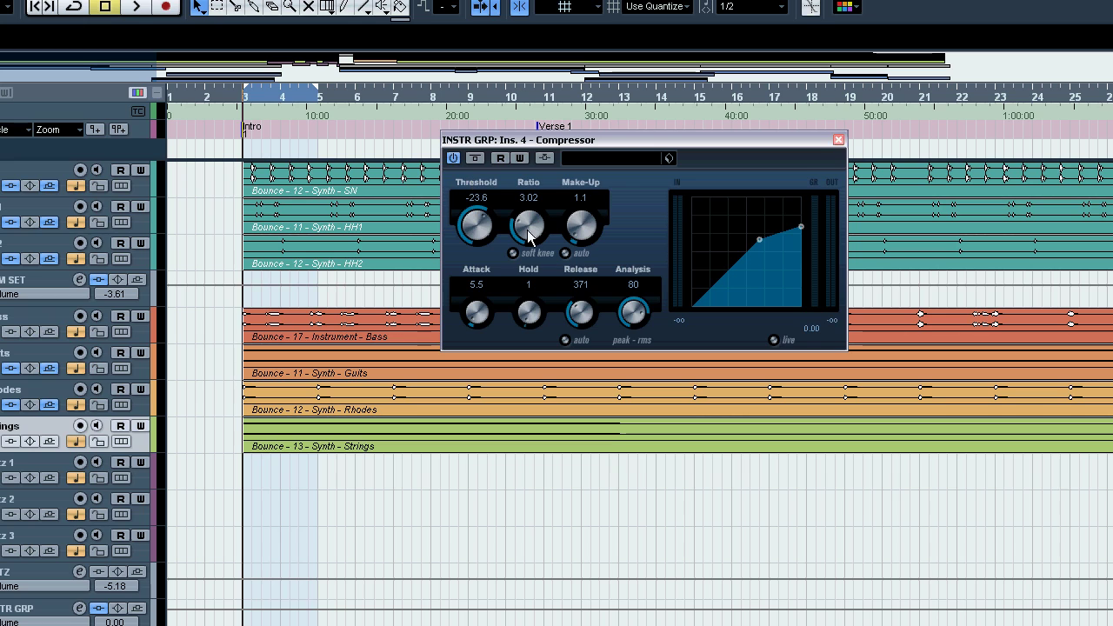
{"action": "mouse_move", "coordinate": [525, 306]}
{"action": "left_mouse_down"}
{"action": "mouse_move", "coordinate": [531, 316]}
{"action": "mouse_move", "coordinate": [534, 296]}
{"action": "mouse_move", "coordinate": [534, 325]}
{"action": "left_mouse_up"}
{"action": "left_click_drag", "start_coordinate": [533, 327], "coordinate": [536, 300]}
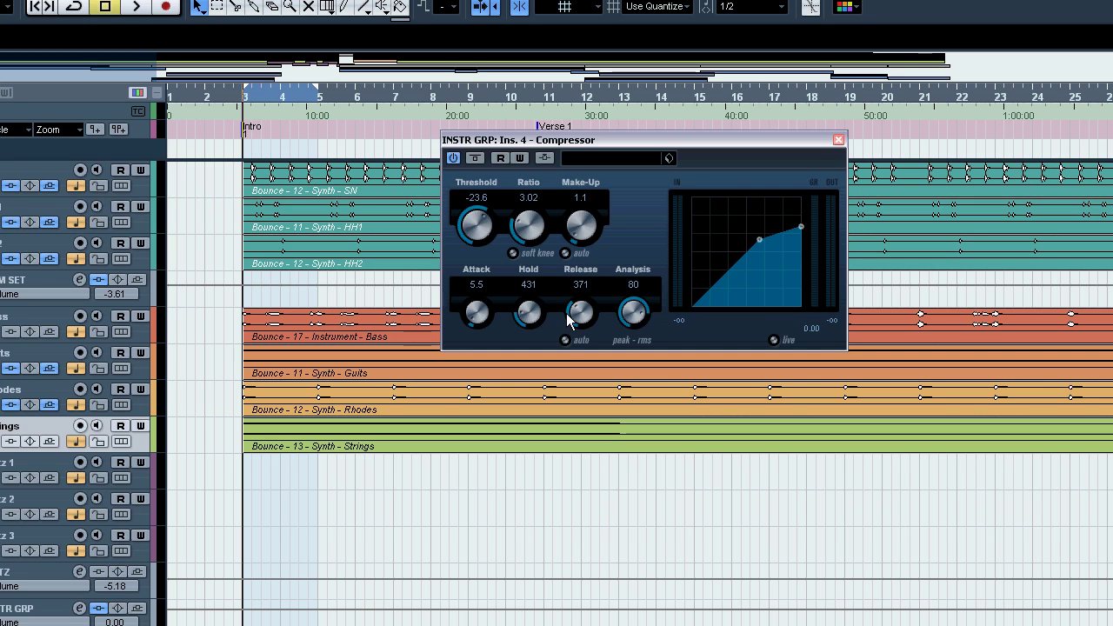
{"action": "left_click", "coordinate": [565, 339]}
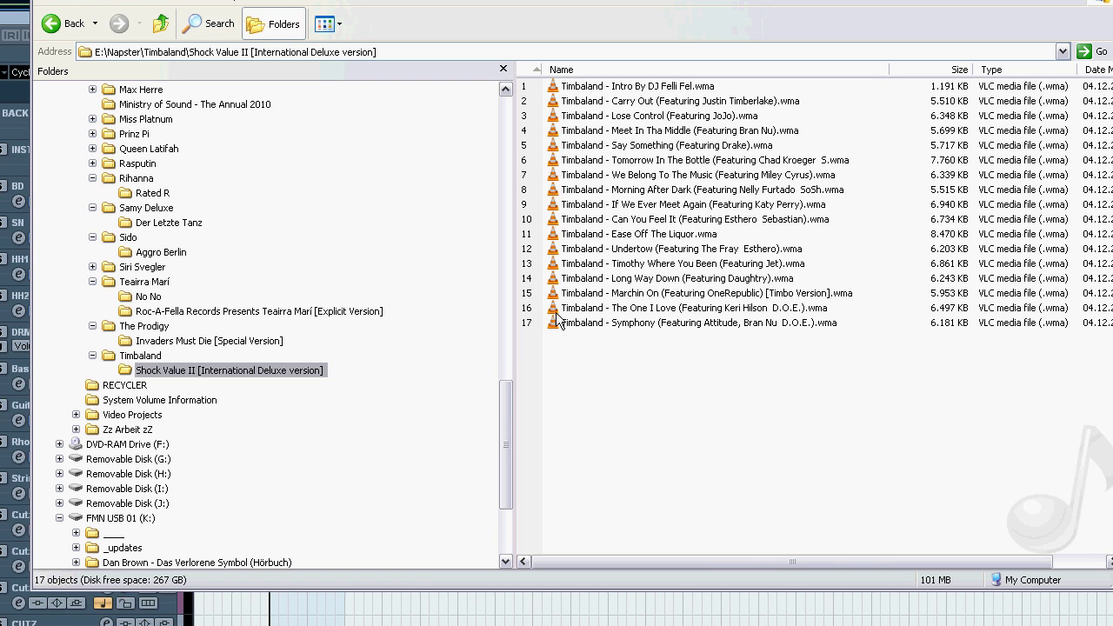
Import "Timbaland - Symphony" from the Shock Value II folder onto a new track at bar 3, copying it to the working directory
{"action": "mouse_move", "coordinate": [570, 331]}
{"action": "left_click", "coordinate": [574, 331]}
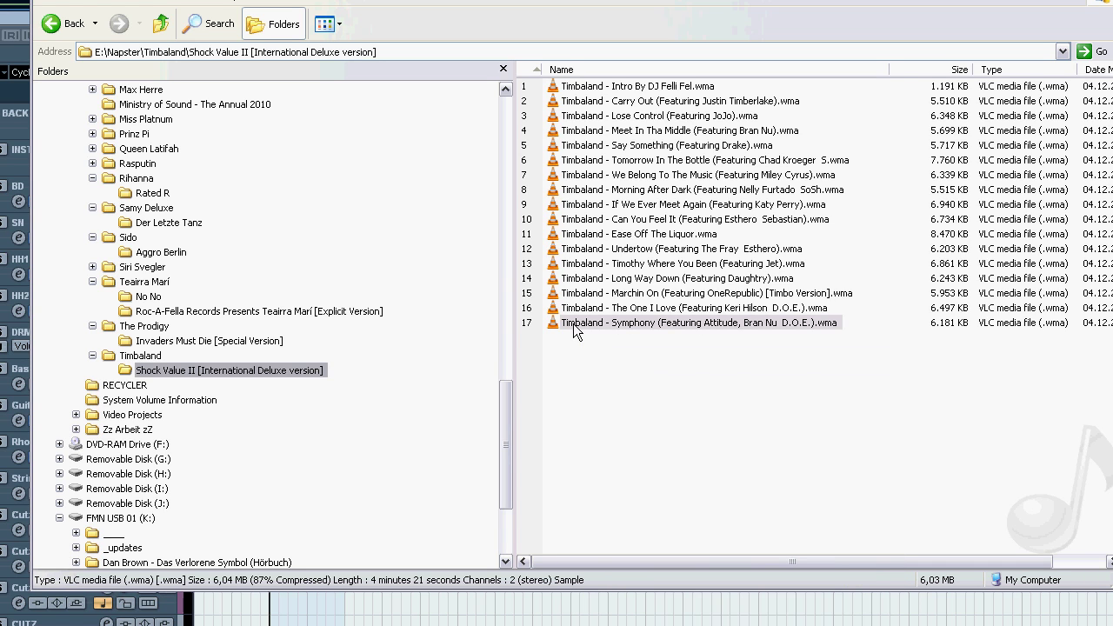
{"action": "mouse_move", "coordinate": [574, 331]}
{"action": "left_mouse_down"}
{"action": "mouse_move", "coordinate": [0, 0]}
{"action": "mouse_move", "coordinate": [270, 242]}
{"action": "mouse_move", "coordinate": [276, 592]}
{"action": "left_mouse_up"}
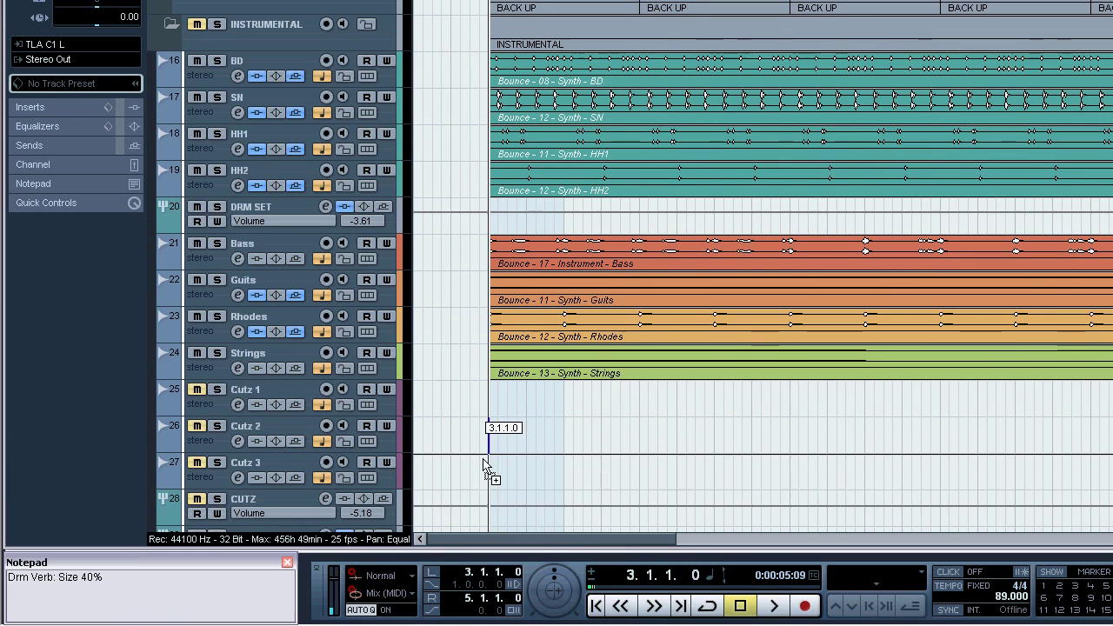
{"action": "left_click_drag", "start_coordinate": [484, 467], "coordinate": [488, 525]}
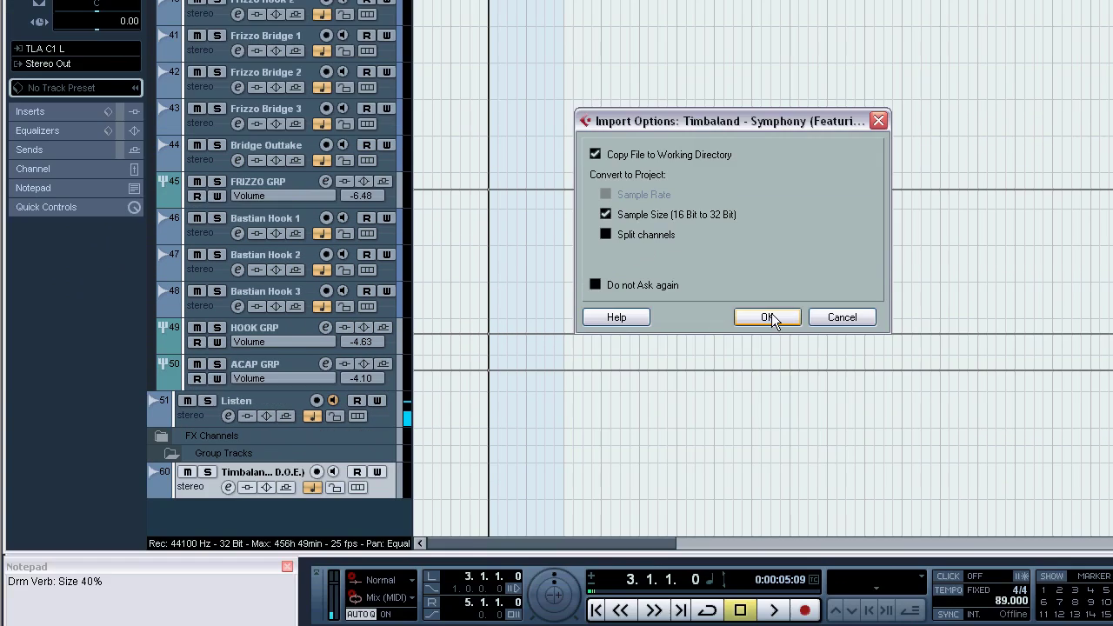
{"action": "left_click", "coordinate": [767, 318]}
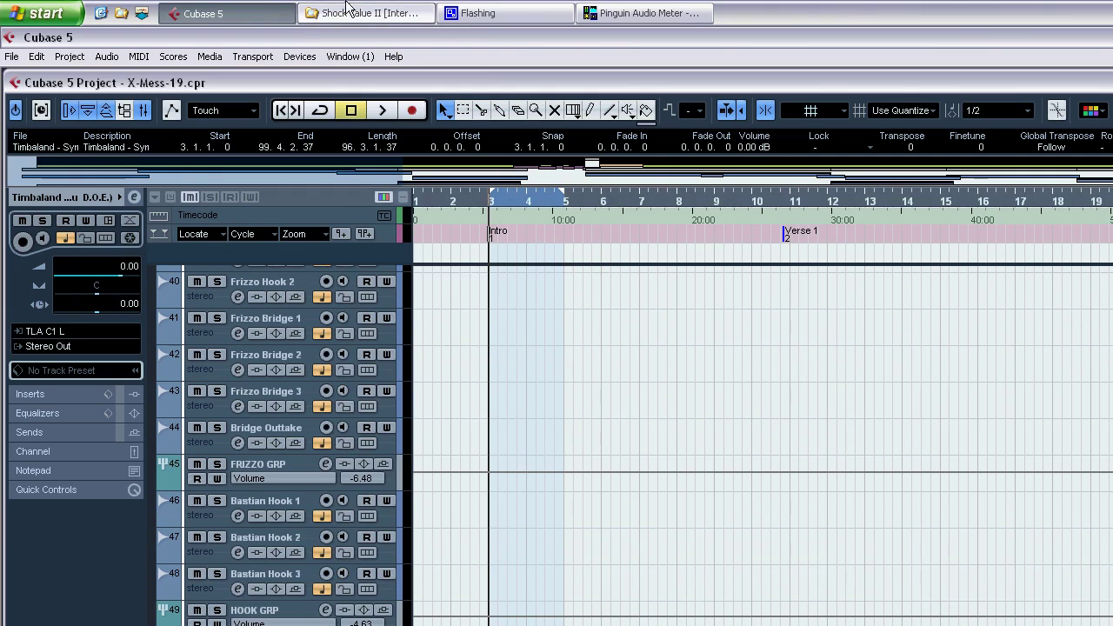
Import "Samy Deluxe - Neue Saison" from the Der Letzte Tanz folder onto a new track at bar 3, copying it to the working directory
{"action": "left_click", "coordinate": [409, 13]}
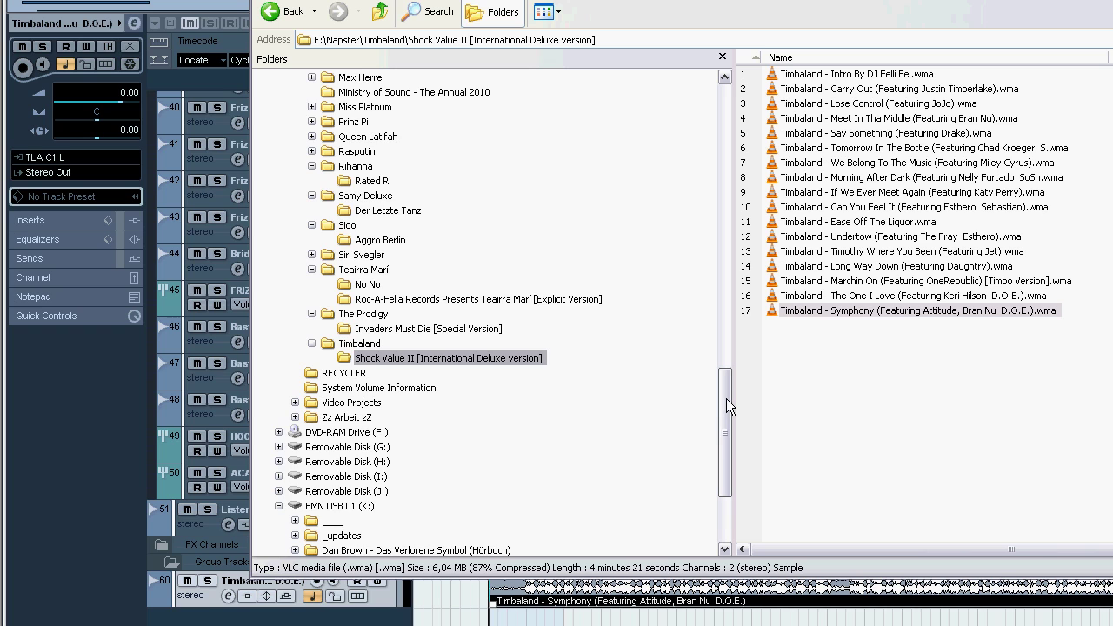
{"action": "left_click_drag", "start_coordinate": [727, 399], "coordinate": [726, 371]}
{"action": "left_click", "coordinate": [379, 315]}
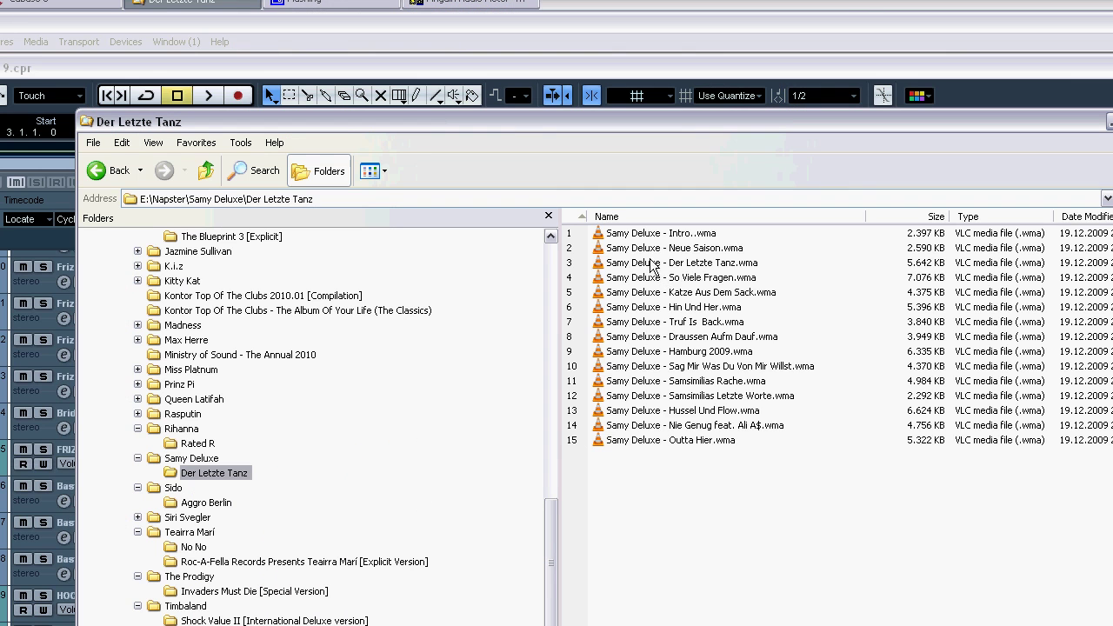
{"action": "left_click", "coordinate": [788, 94]}
{"action": "mouse_move", "coordinate": [613, 253]}
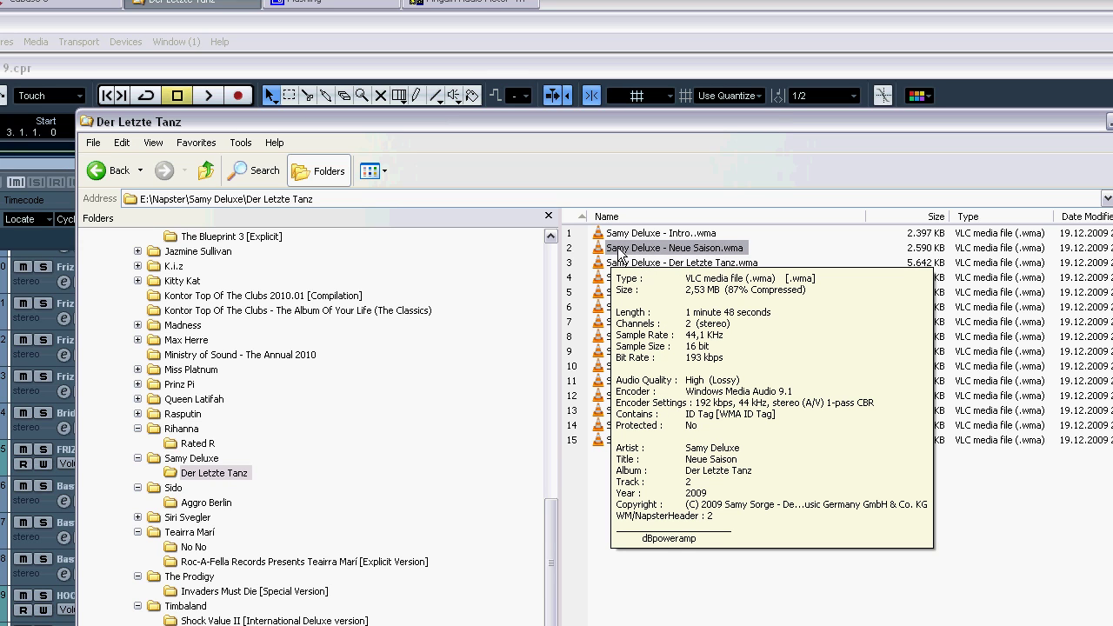
{"action": "left_click_drag", "start_coordinate": [620, 253], "coordinate": [91, 0]}
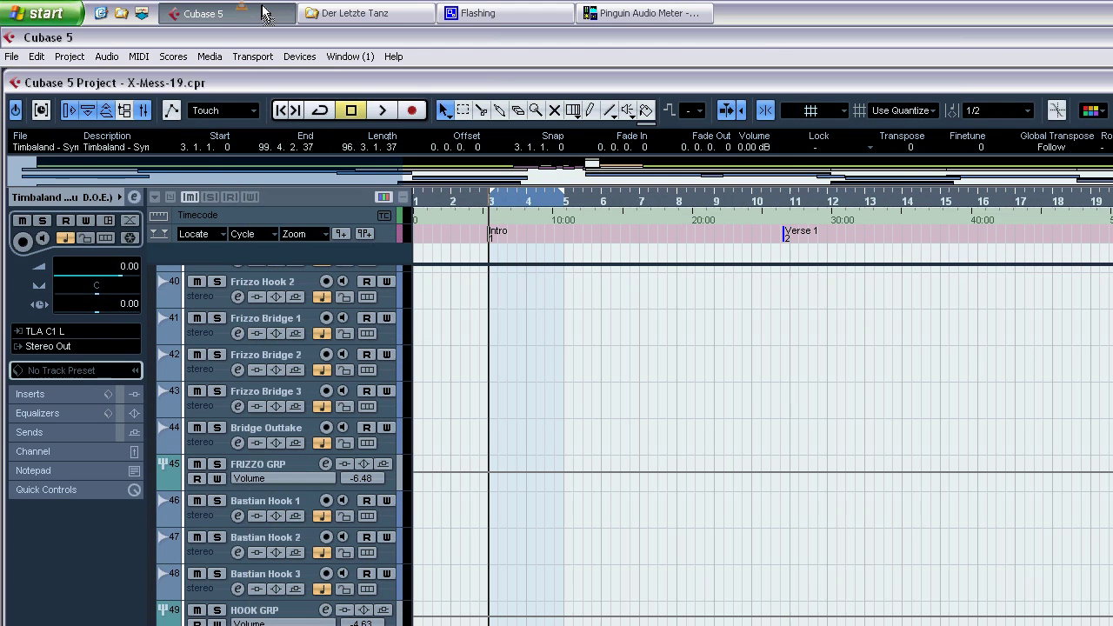
{"action": "left_click_drag", "start_coordinate": [264, 15], "coordinate": [492, 514]}
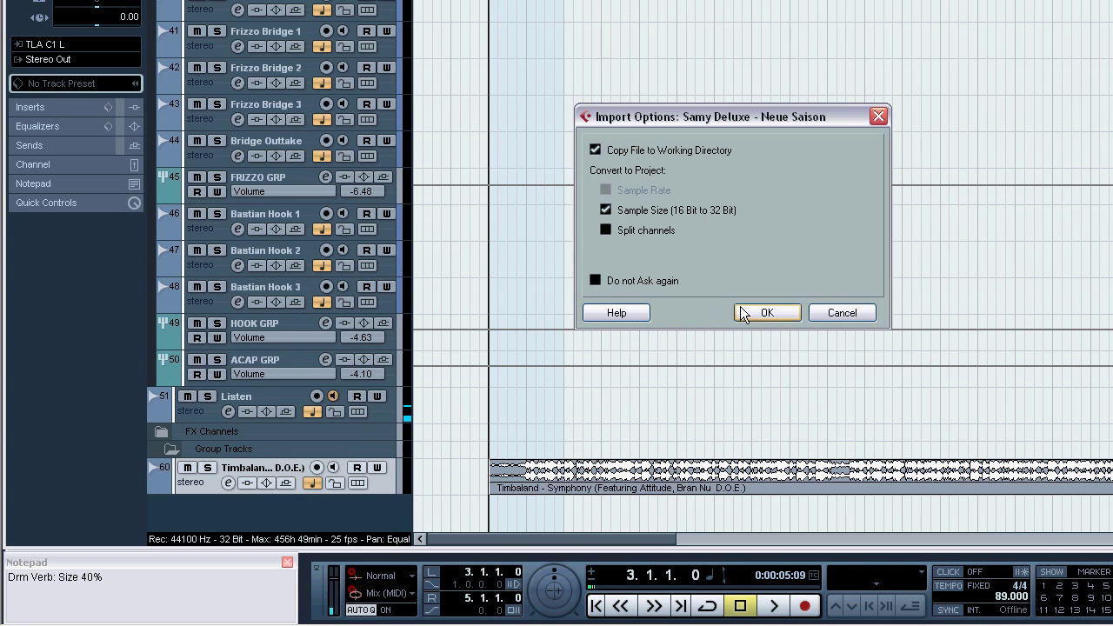
{"action": "left_click", "coordinate": [772, 313]}
Import "13 - Minority Report feat. Ne-Yo" from the Jay-Z - Kingdom Come (2006) reference folder onto a new track at bar 3
{"action": "left_click", "coordinate": [387, 14]}
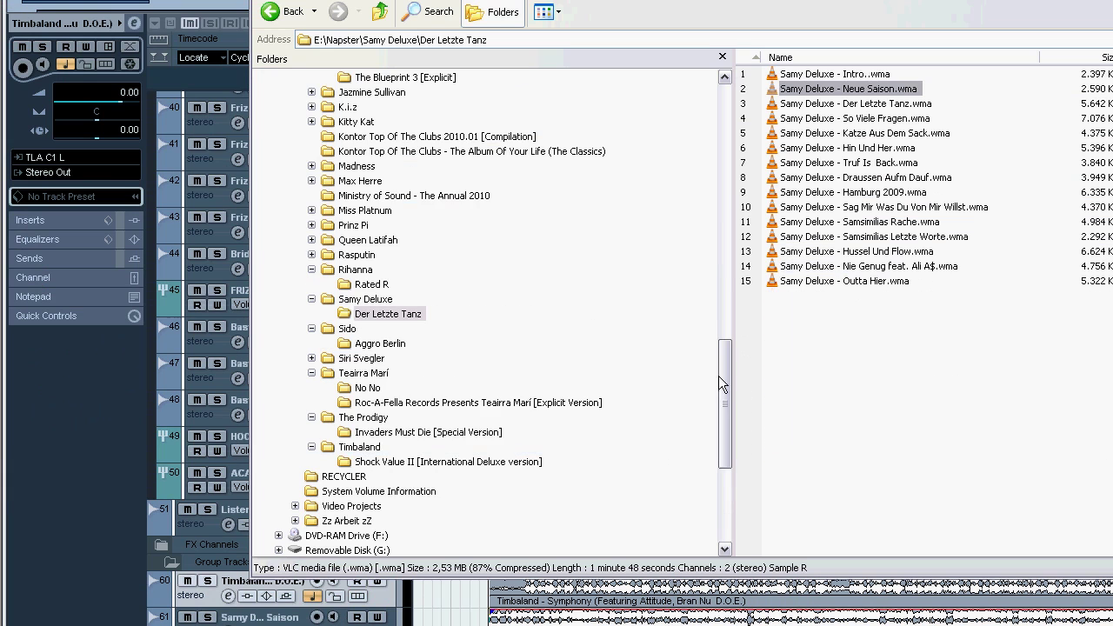
{"action": "left_click_drag", "start_coordinate": [719, 550], "coordinate": [722, 462]}
{"action": "left_click_drag", "start_coordinate": [722, 298], "coordinate": [722, 165]}
{"action": "left_click", "coordinate": [417, 225]}
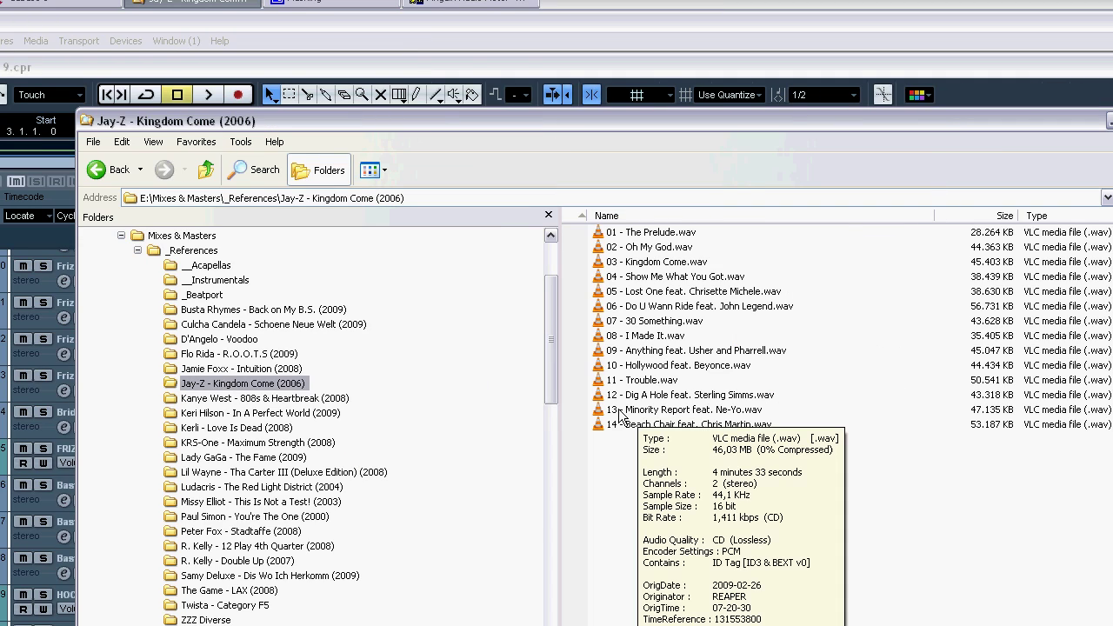
{"action": "left_click", "coordinate": [621, 414]}
{"action": "left_click_drag", "start_coordinate": [621, 416], "coordinate": [335, 625]}
{"action": "left_click_drag", "start_coordinate": [507, 489], "coordinate": [494, 526]}
{"action": "left_click", "coordinate": [766, 311]}
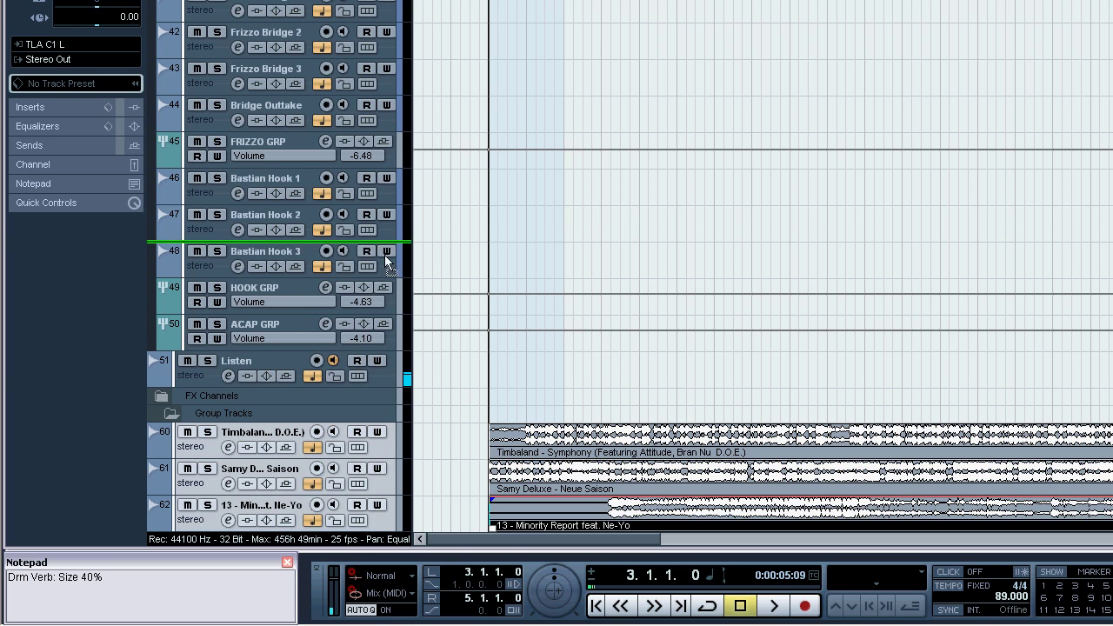
Move the three imported songs to the start of the track list and give them the Reference Tracks color
{"action": "scroll", "coordinate": [386, 261], "scroll_direction": "up", "scroll_amount": 5}
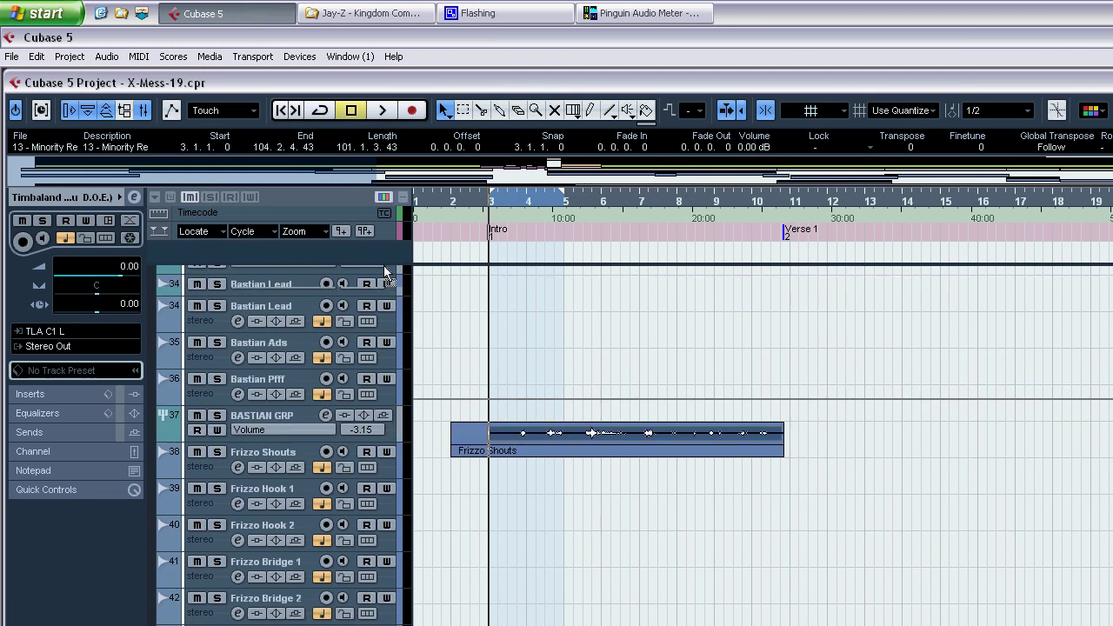
{"action": "scroll", "coordinate": [391, 287], "scroll_direction": "down", "scroll_amount": 5}
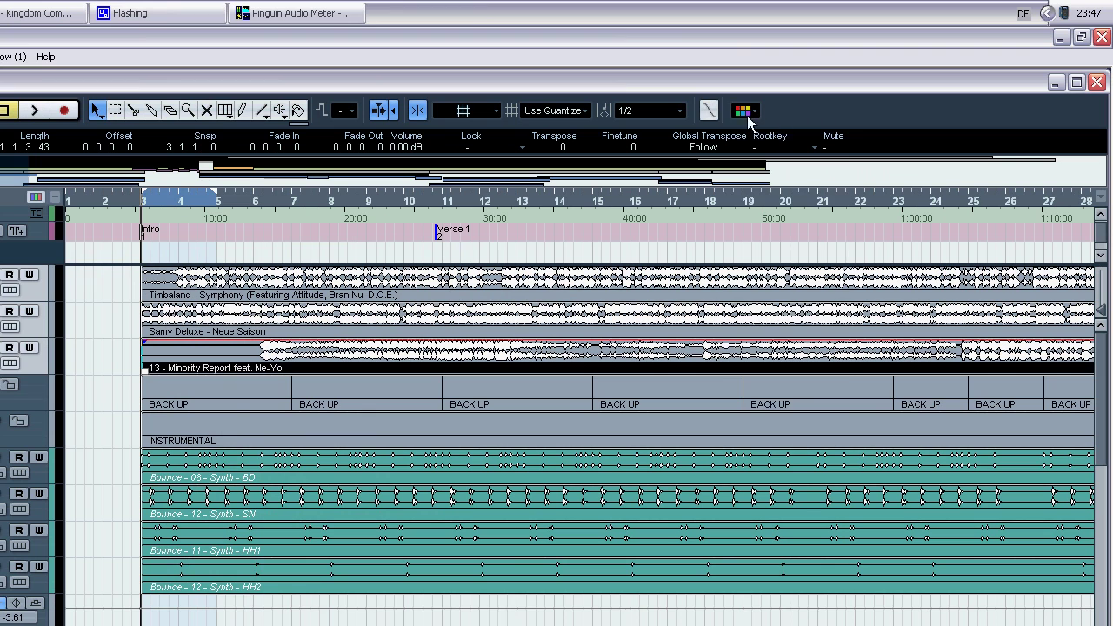
{"action": "left_click", "coordinate": [744, 111]}
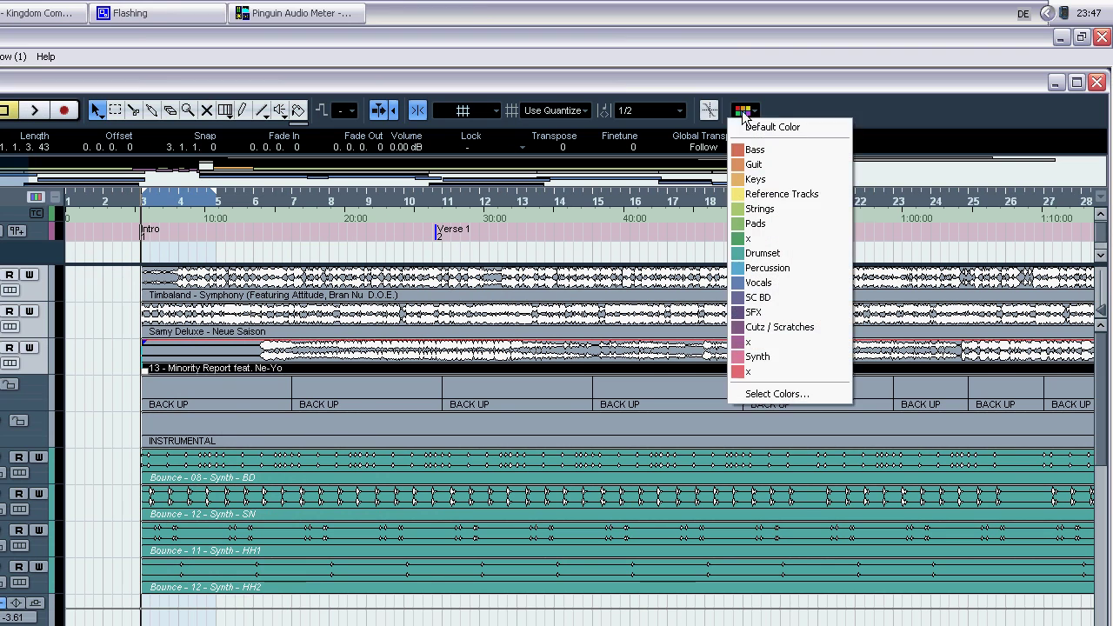
{"action": "left_click", "coordinate": [787, 191]}
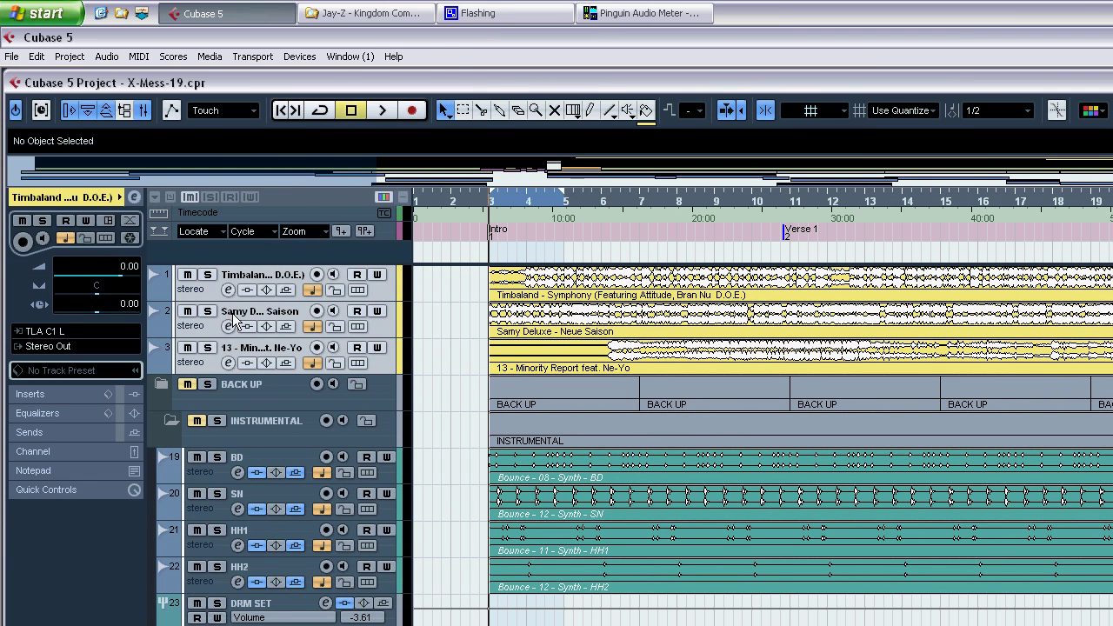
Route the output of the three selected reference tracks to the Compare bus
{"action": "left_click", "coordinate": [59, 350]}
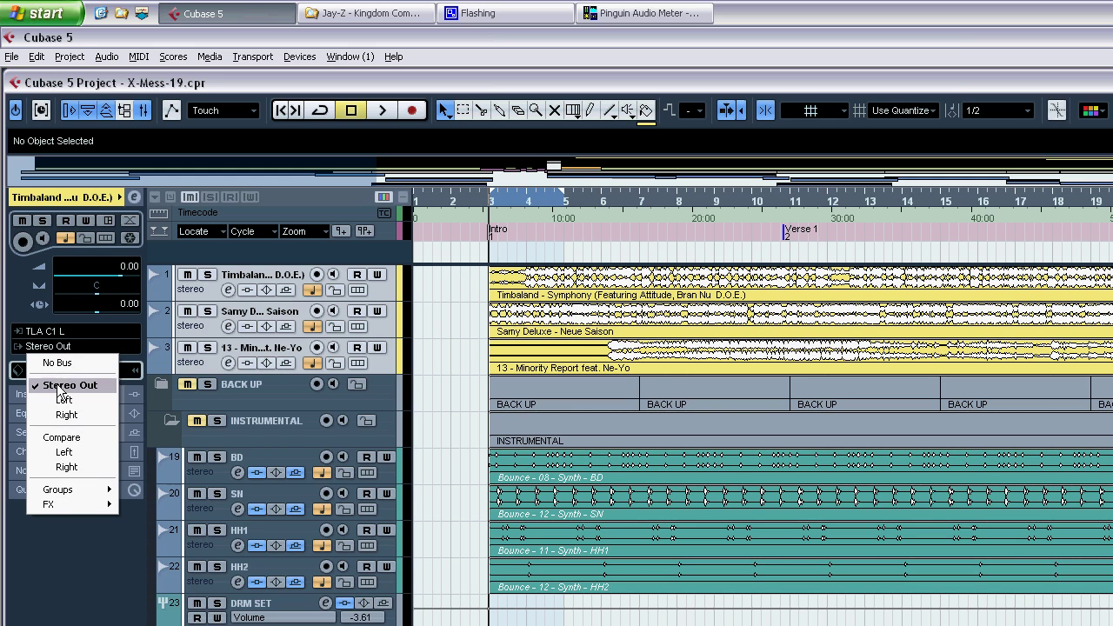
{"action": "left_click", "coordinate": [48, 442]}
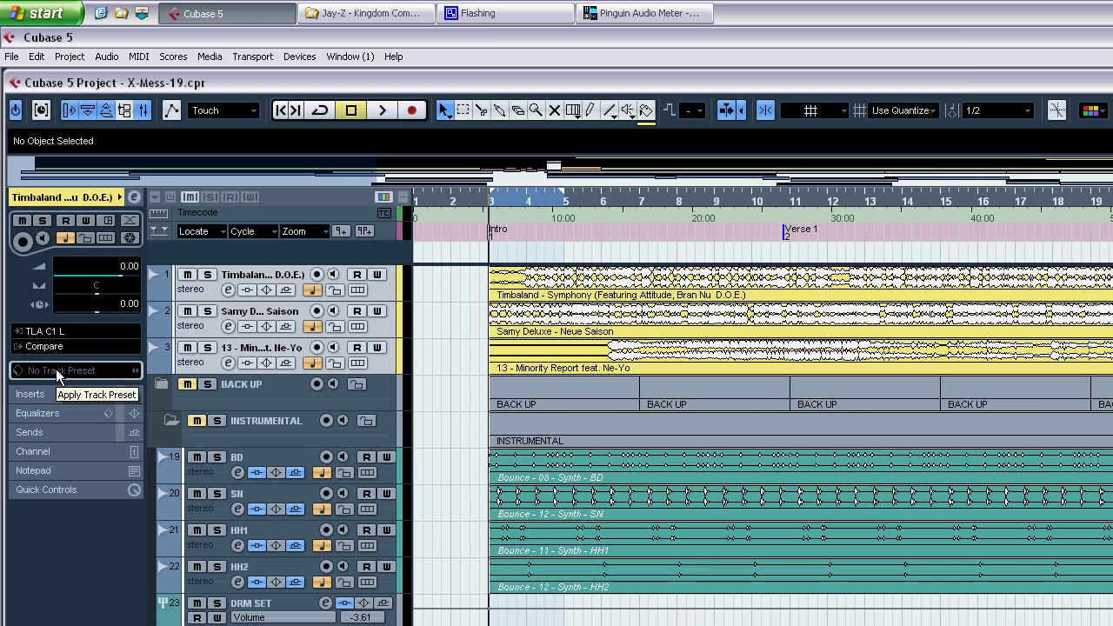
Open the mixer and inspect the MAnalyzer insert on the output channel
{"action": "key", "text": "F3"}
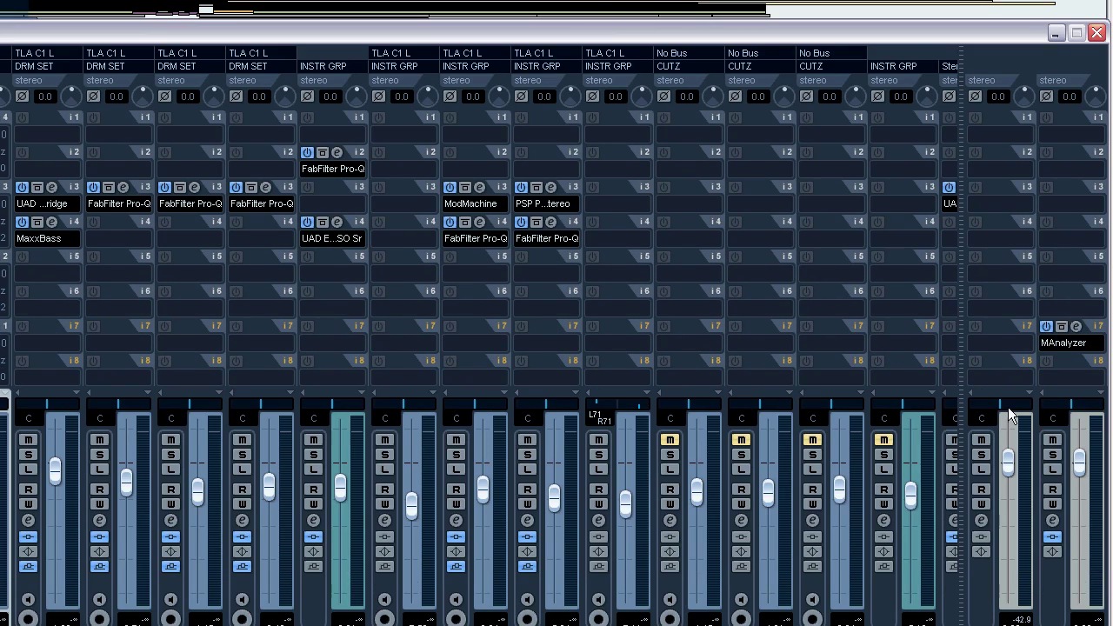
{"action": "left_click", "coordinate": [1063, 343]}
{"action": "left_click", "coordinate": [999, 357]}
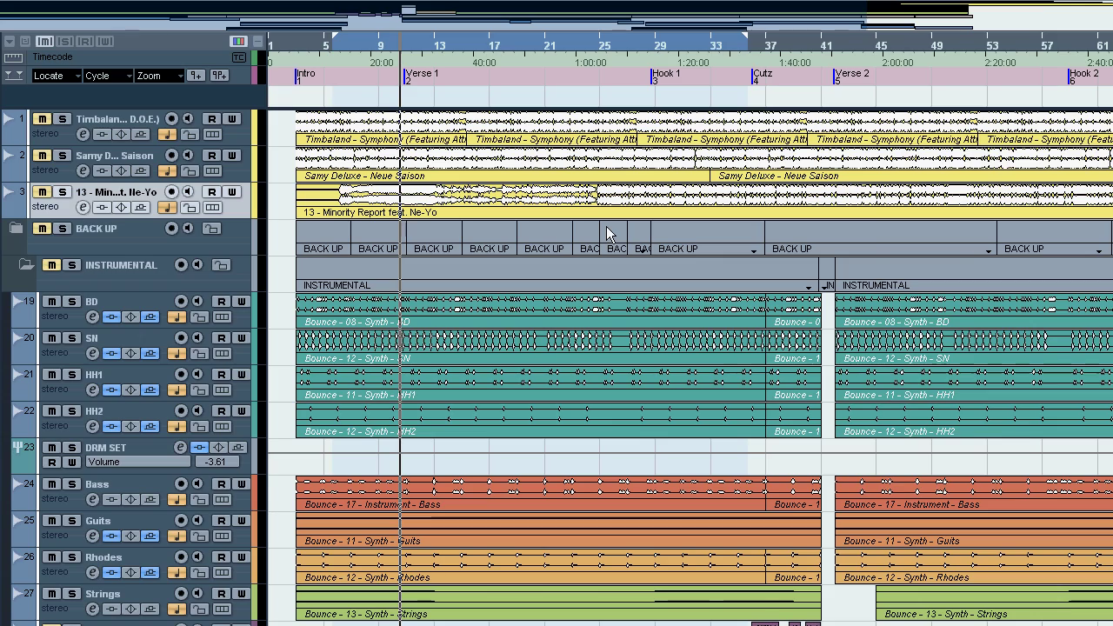
Solo the Minority Report reference track and play it from just before bar 25
{"action": "key", "text": "g"}
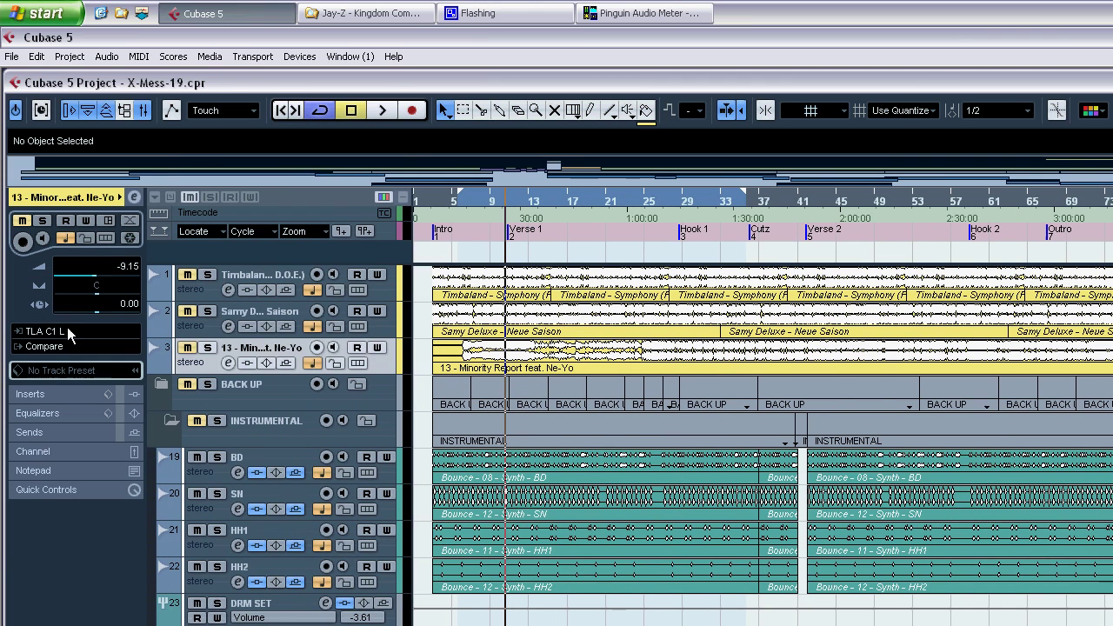
{"action": "left_click", "coordinate": [208, 349]}
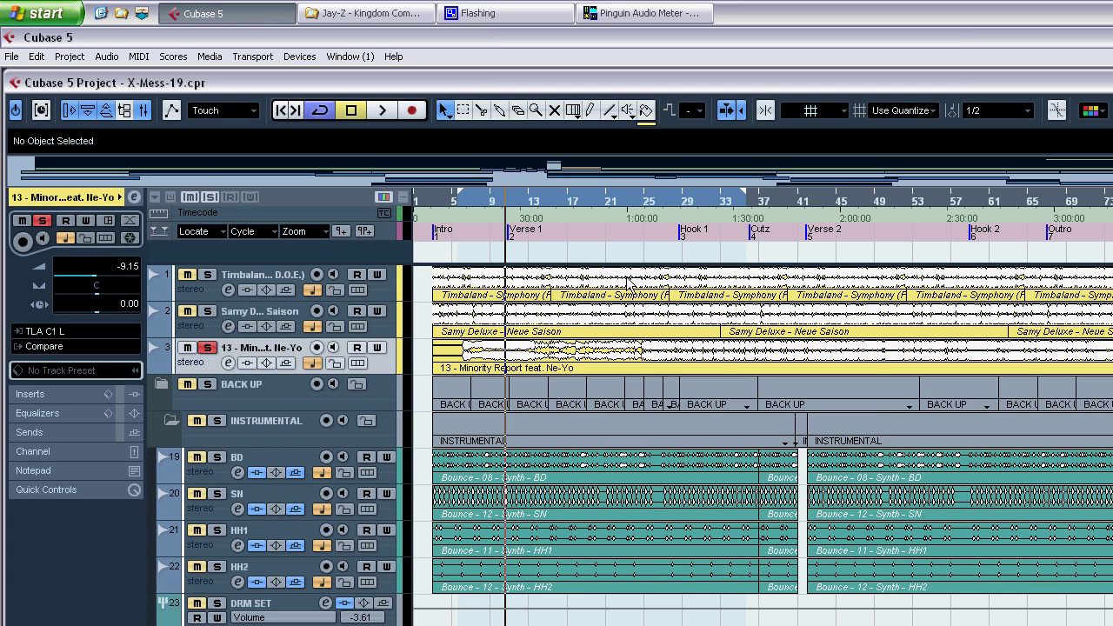
{"action": "left_click", "coordinate": [645, 201]}
{"action": "left_click_drag", "start_coordinate": [645, 201], "coordinate": [562, 289]}
{"action": "key", "text": "space"}
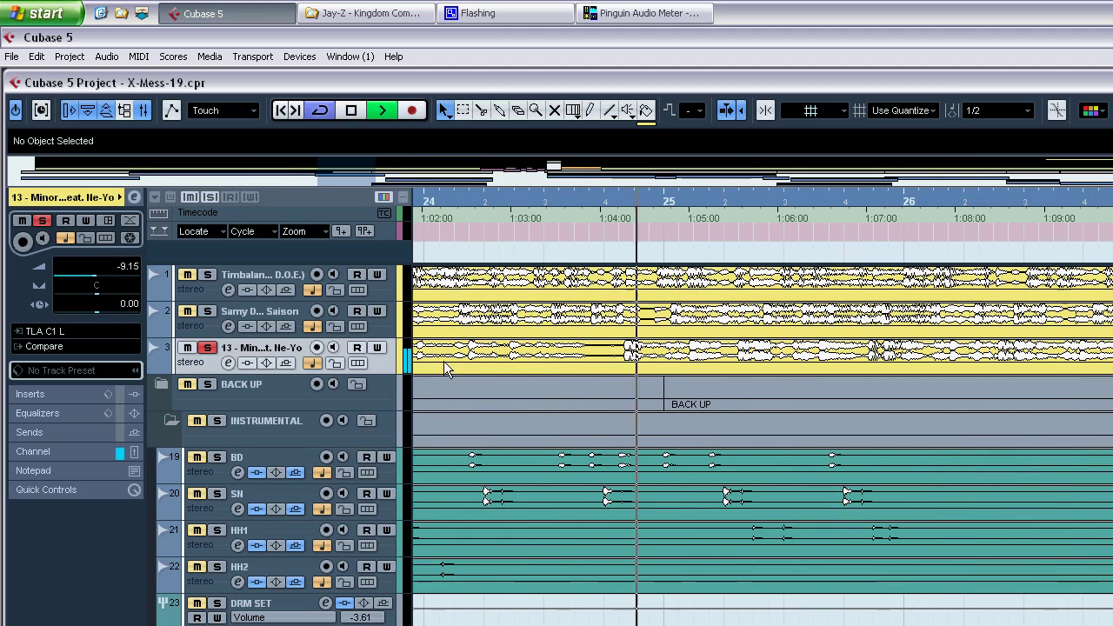
Enlarge the Minority Report track's height and magnify its waveform around the beat entry just before bar 25
{"action": "left_click_drag", "start_coordinate": [360, 369], "coordinate": [360, 526]}
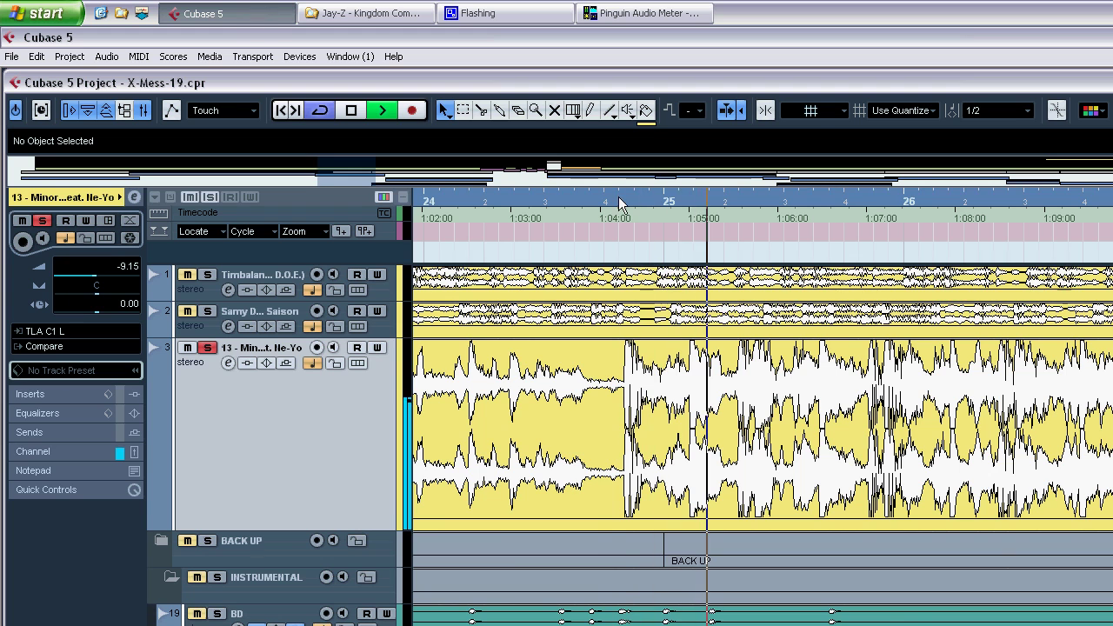
{"action": "left_click_drag", "start_coordinate": [618, 35], "coordinate": [624, 118]}
{"action": "scroll", "coordinate": [623, 280], "scroll_direction": "down", "scroll_amount": 1}
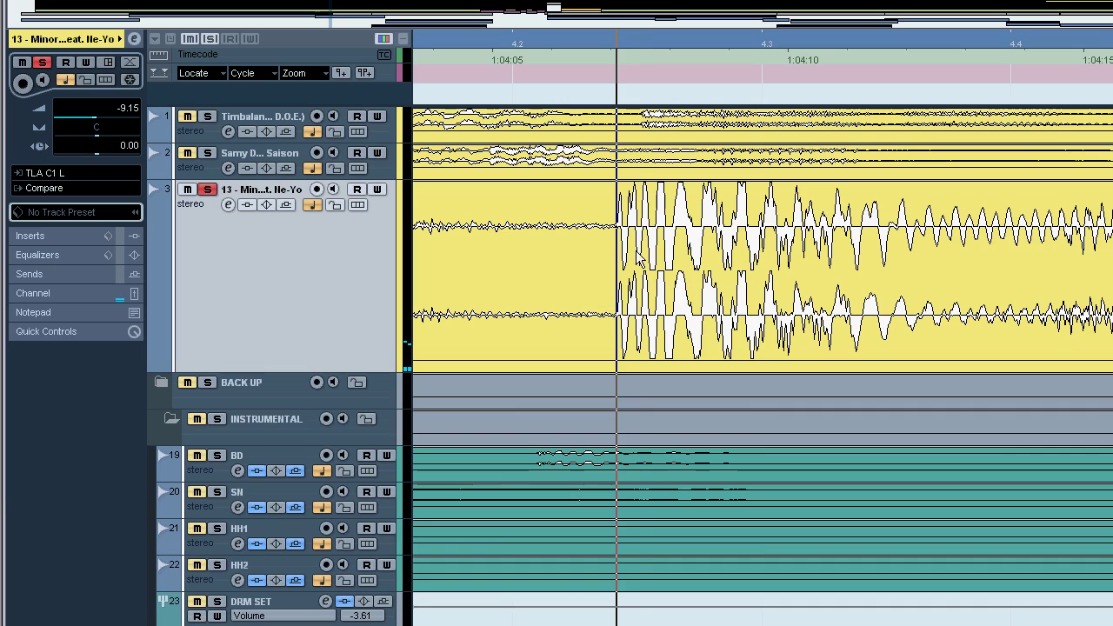
Split the Minority Report clip at the beat entry just before bar 25 and delete the part in front of it
{"action": "left_click", "coordinate": [618, 254], "text": "alt"}
{"action": "left_click", "coordinate": [570, 249]}
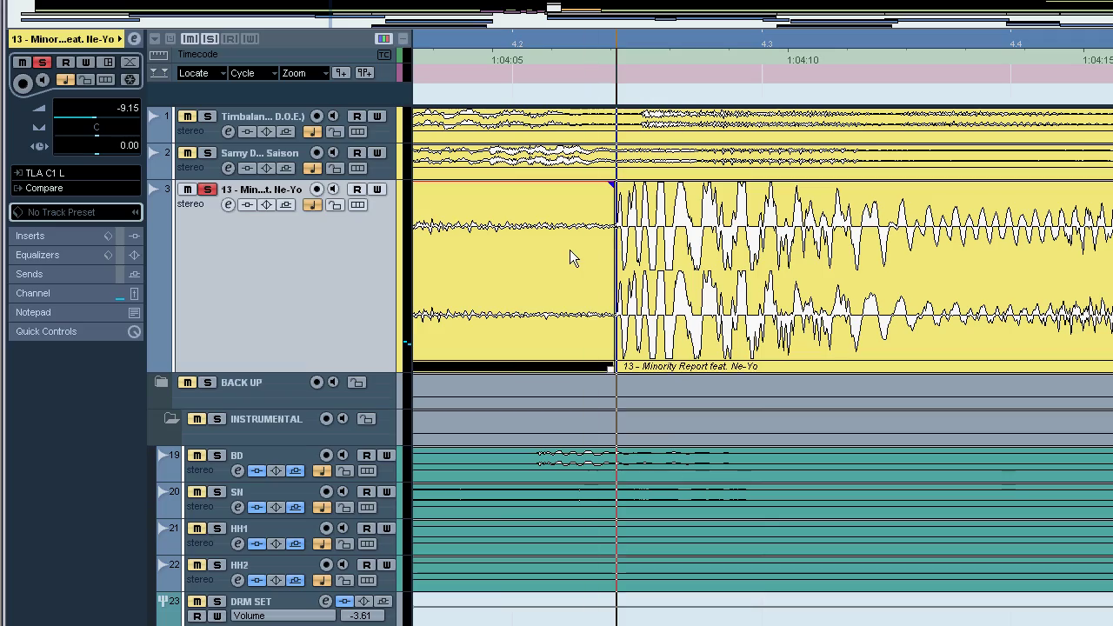
{"action": "key", "text": "Delete"}
Locate the loop's end by ear and waveform, split the Minority Report clip just after 33.3 and delete the remainder behind it
{"action": "key", "text": "space"}
{"action": "key", "text": "g"}
{"action": "key", "text": "g"}
{"action": "key", "text": "g"}
{"action": "key", "text": "g"}
{"action": "key", "text": "g"}
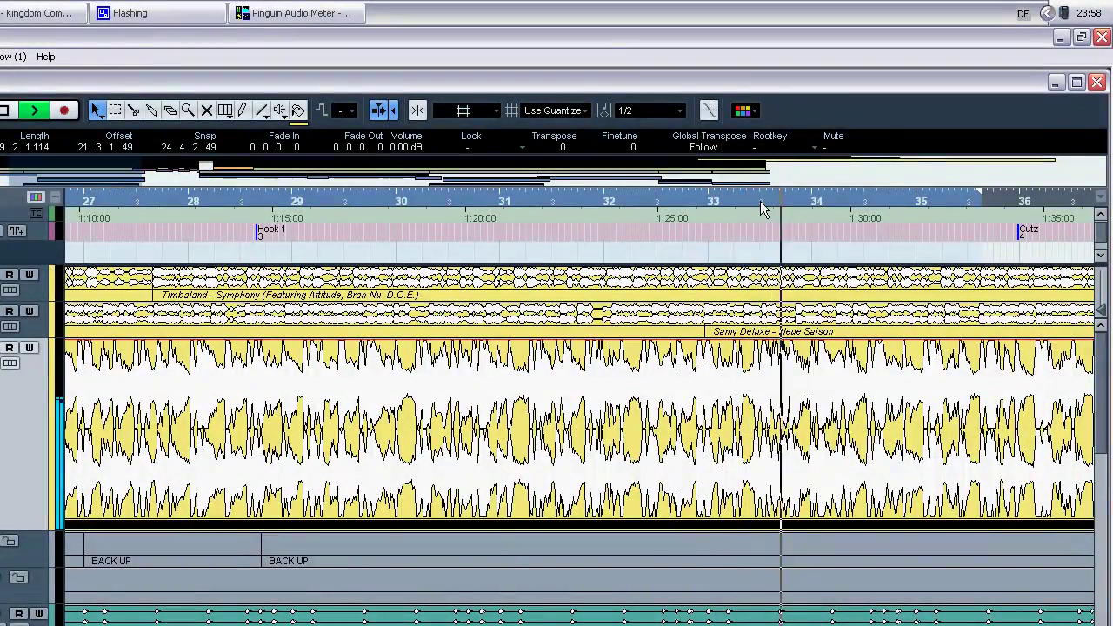
{"action": "key", "text": "h"}
{"action": "key", "text": "h"}
{"action": "key", "text": "h"}
{"action": "key", "text": "h"}
{"action": "key", "text": "h"}
{"action": "key", "text": "h"}
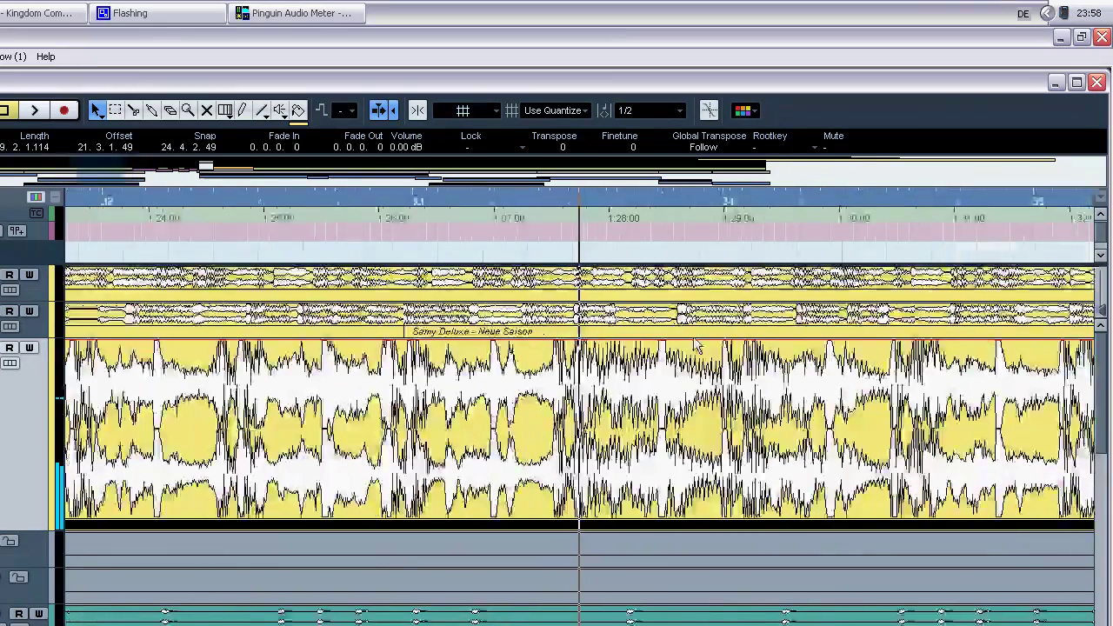
{"action": "key", "text": "h"}
{"action": "key", "text": "h"}
{"action": "key", "text": "h"}
{"action": "left_click_drag", "start_coordinate": [561, 209], "coordinate": [309, 209]}
{"action": "key", "text": "space"}
{"action": "key", "text": "space"}
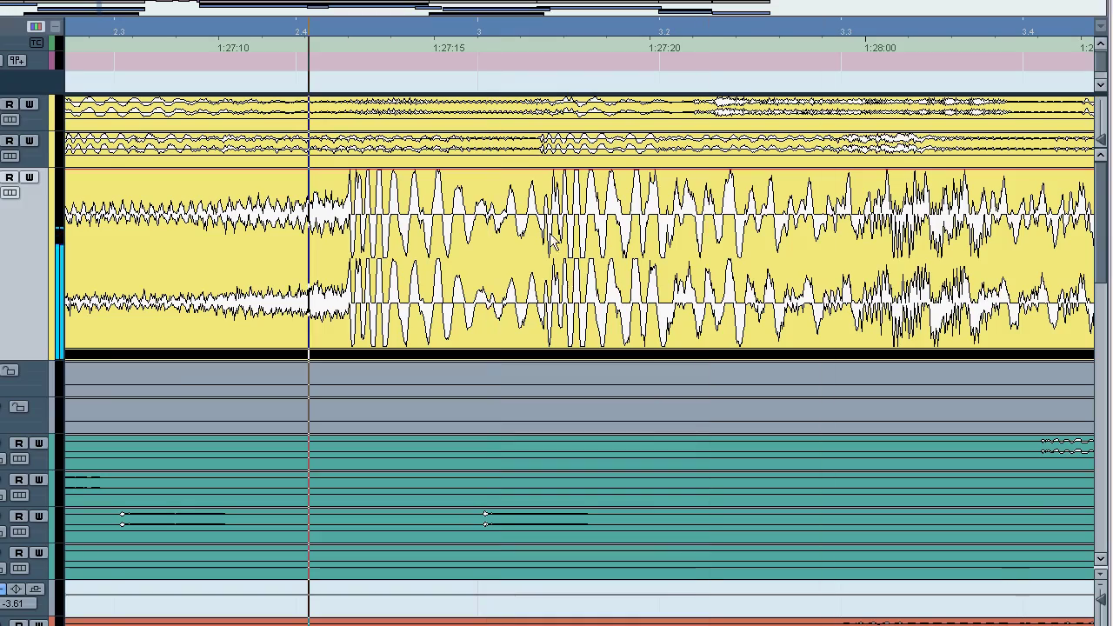
{"action": "left_click", "coordinate": [544, 228]}
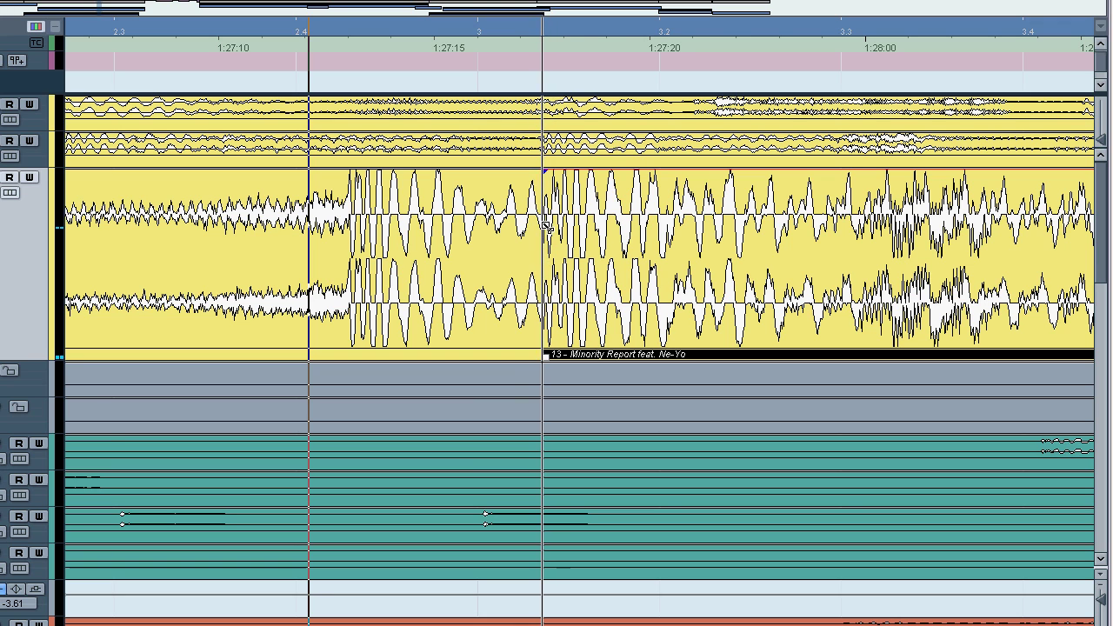
{"action": "key", "text": "Delete"}
Set the cycle range to the trimmed Minority Report clip and play across its end to check the loop
{"action": "left_click", "coordinate": [440, 260]}
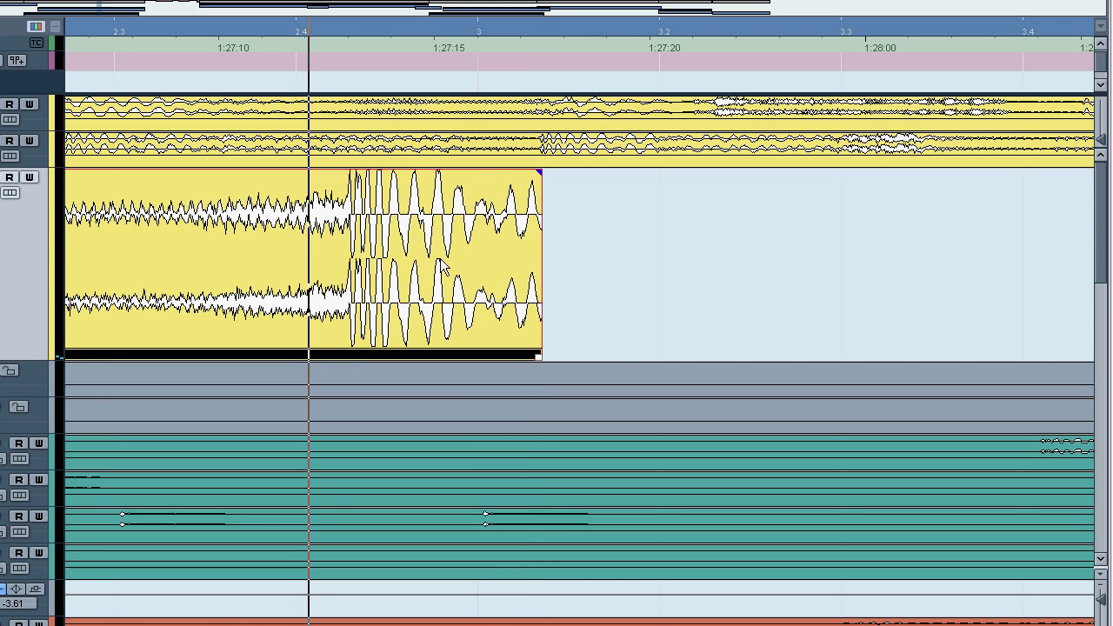
{"action": "key", "text": "g"}
{"action": "key", "text": "g"}
{"action": "key", "text": "g"}
{"action": "key", "text": "g"}
{"action": "key", "text": "g"}
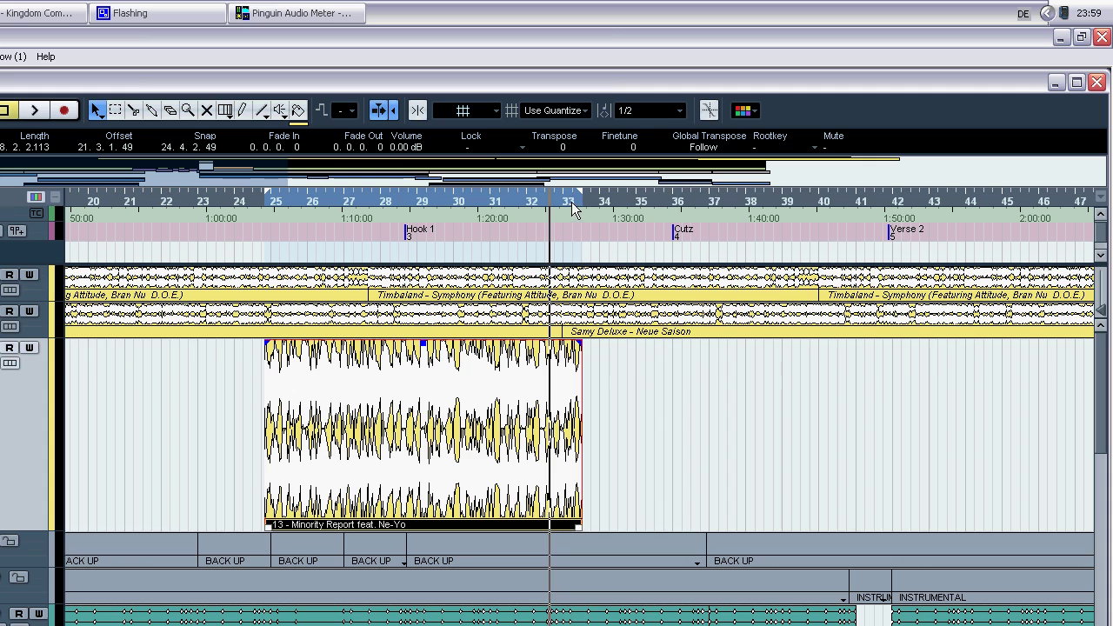
{"action": "key", "text": "space"}
{"action": "left_click", "coordinate": [565, 208]}
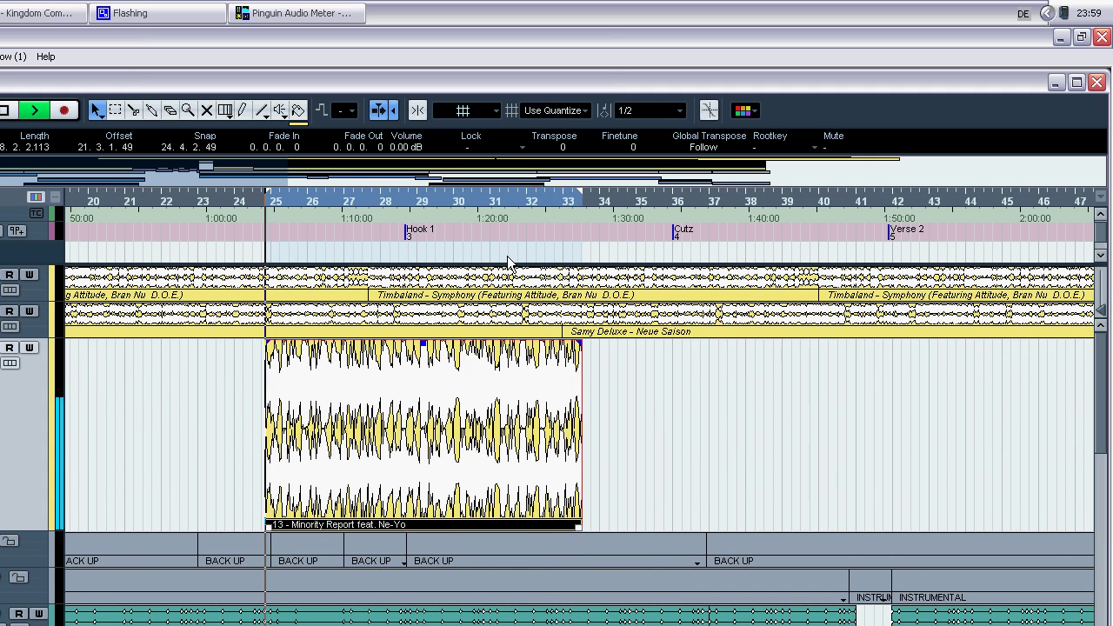
Move the trimmed Minority Report clip to the start of the Intro at bar 3
{"action": "key", "text": "g"}
{"action": "key", "text": "g"}
{"action": "key", "text": "g"}
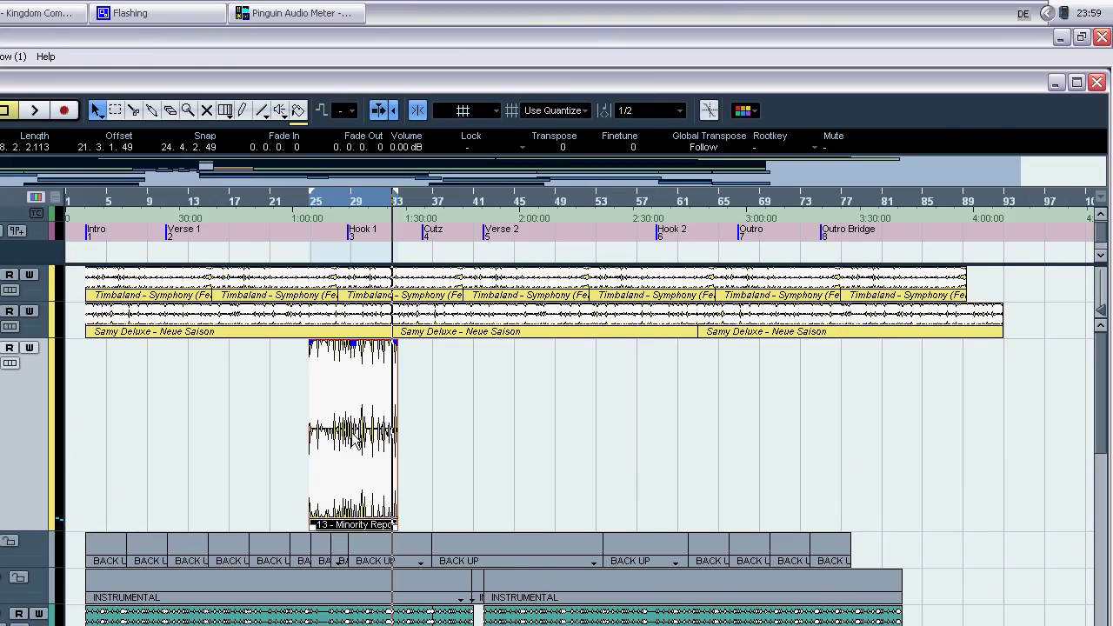
{"action": "left_click_drag", "start_coordinate": [352, 440], "coordinate": [126, 439]}
{"action": "left_click_drag", "start_coordinate": [302, 437], "coordinate": [298, 441]}
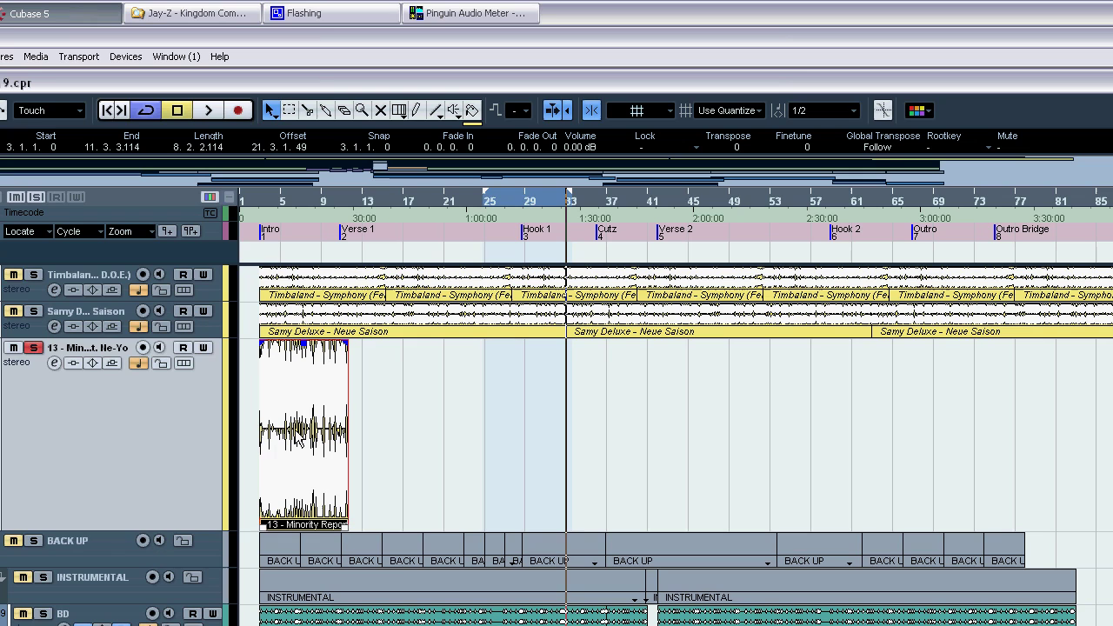
Duplicate the Minority Report clip nine times end to end so the reference fills the song up to about bar 89
{"action": "key", "text": "ctrl+d"}
{"action": "key", "text": "ctrl+d"}
{"action": "key", "text": "ctrl+d"}
{"action": "key", "text": "ctrl+d"}
{"action": "key", "text": "ctrl+d"}
{"action": "key", "text": "ctrl+d"}
{"action": "key", "text": "ctrl+d"}
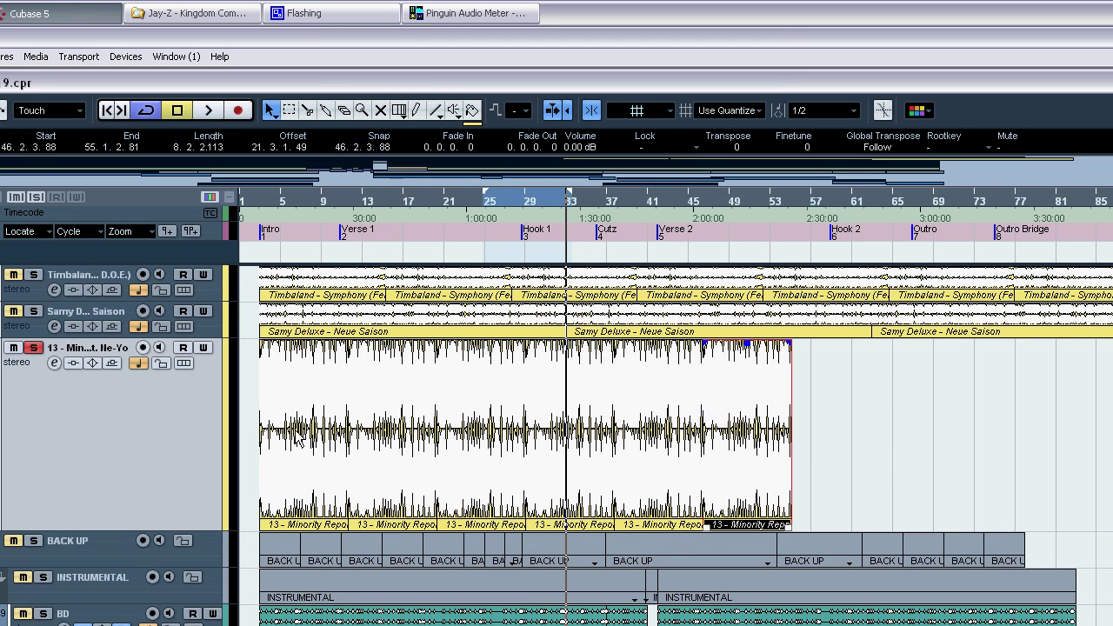
{"action": "key", "text": "ctrl+d"}
{"action": "key", "text": "ctrl+d"}
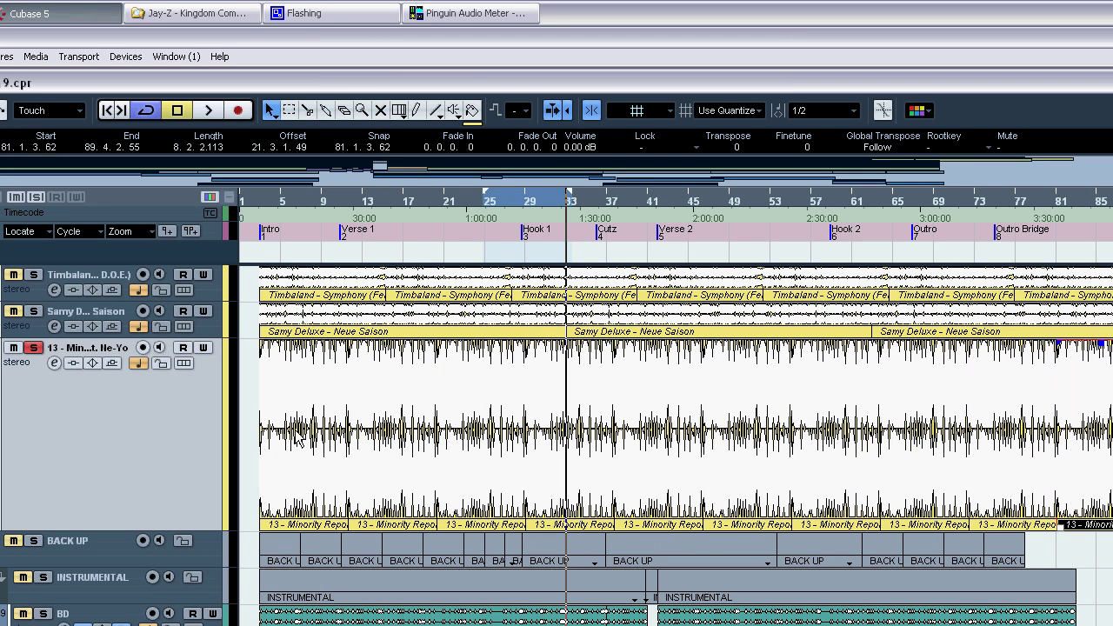
Unsolo the Minority Report track and shrink it back to the height of the other tracks
{"action": "left_click_drag", "start_coordinate": [290, 206], "coordinate": [311, 206]}
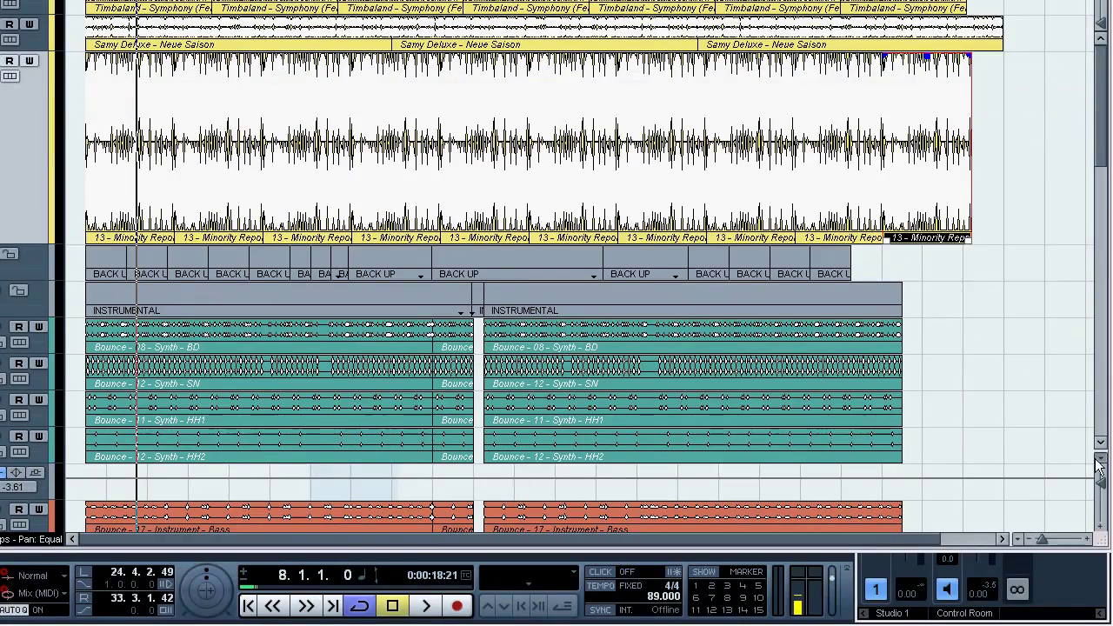
{"action": "left_click", "coordinate": [1098, 467]}
{"action": "left_click", "coordinate": [1009, 313]}
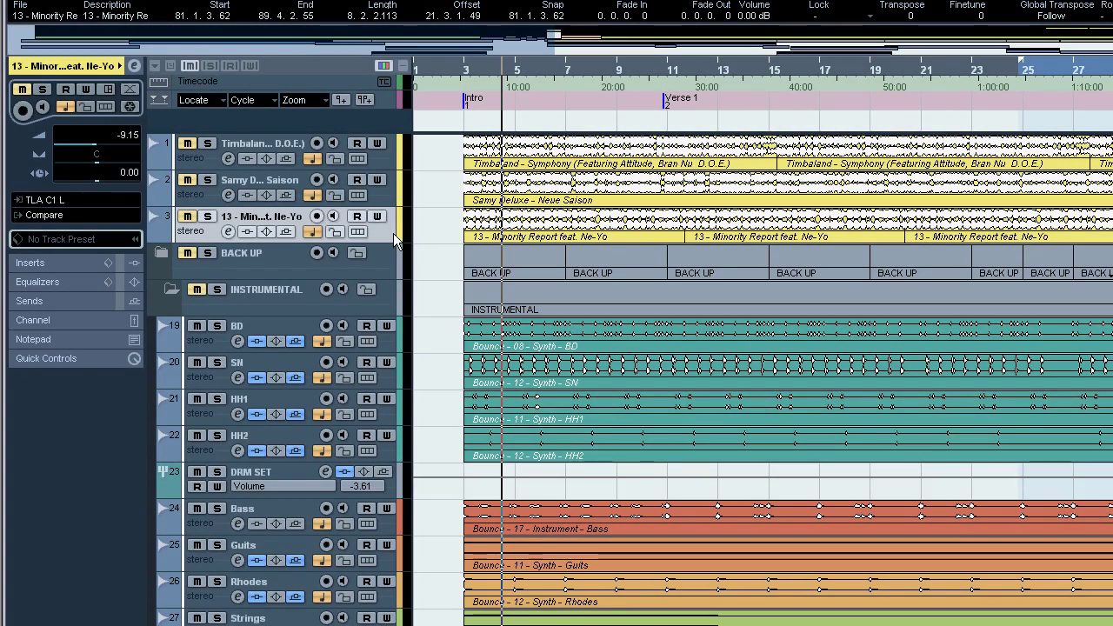
Reset the mixer faders of the three reference tracks to 0.00 dB
{"action": "key", "text": "F3"}
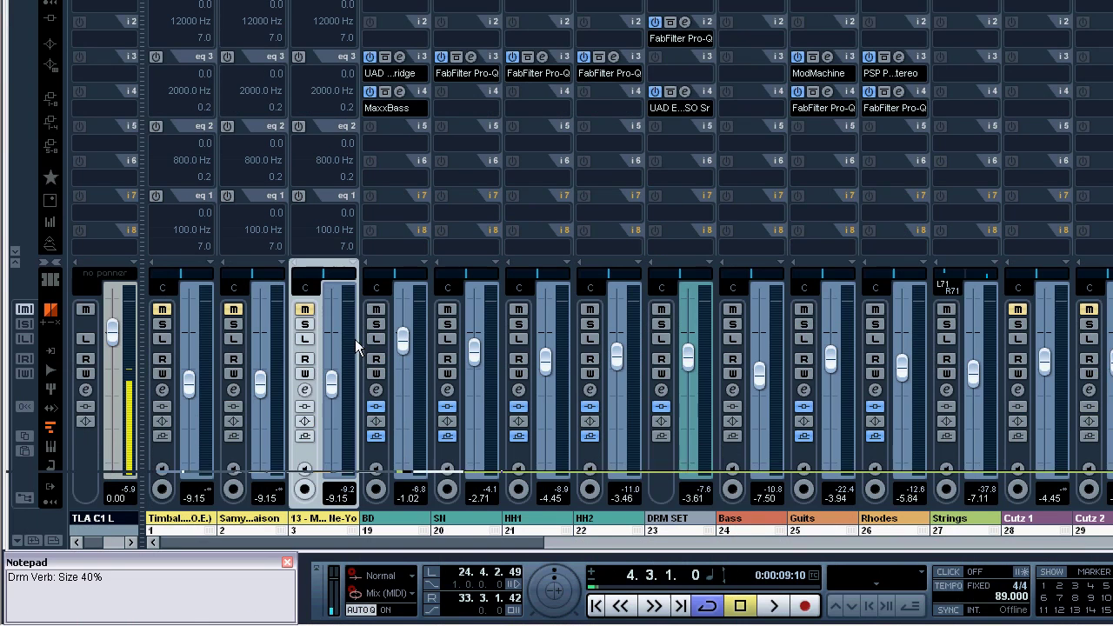
{"action": "left_click", "coordinate": [334, 389], "text": "ctrl"}
{"action": "left_click", "coordinate": [264, 384], "text": "ctrl"}
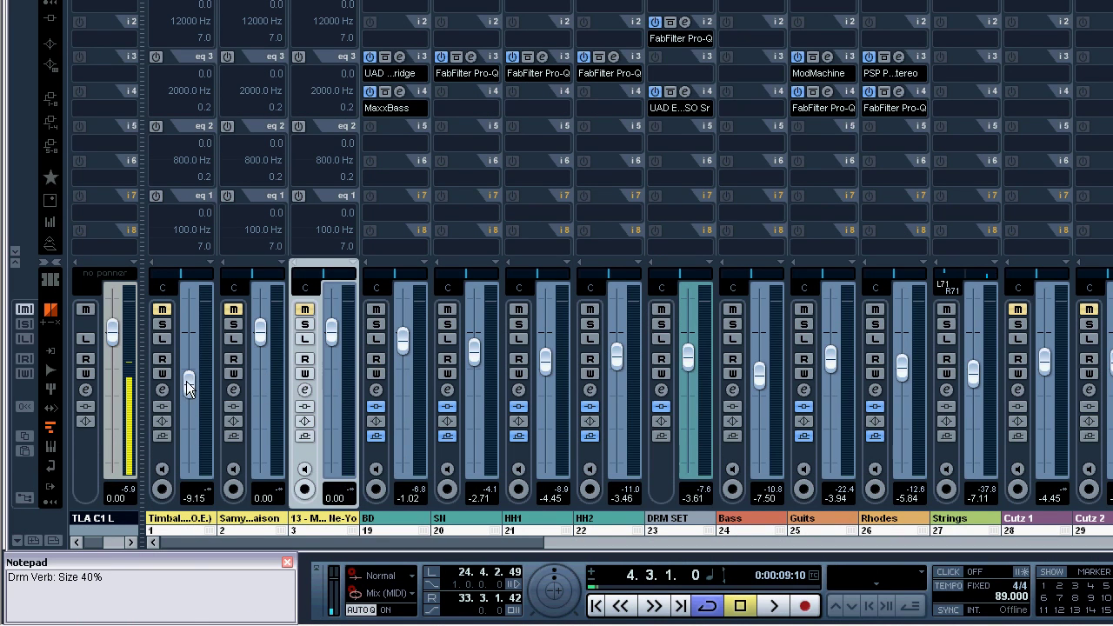
{"action": "left_click", "coordinate": [187, 381], "text": "ctrl"}
{"action": "key", "text": "F3"}
Add one stereo group channel track and name it REF GRP
{"action": "right_click", "coordinate": [191, 404]}
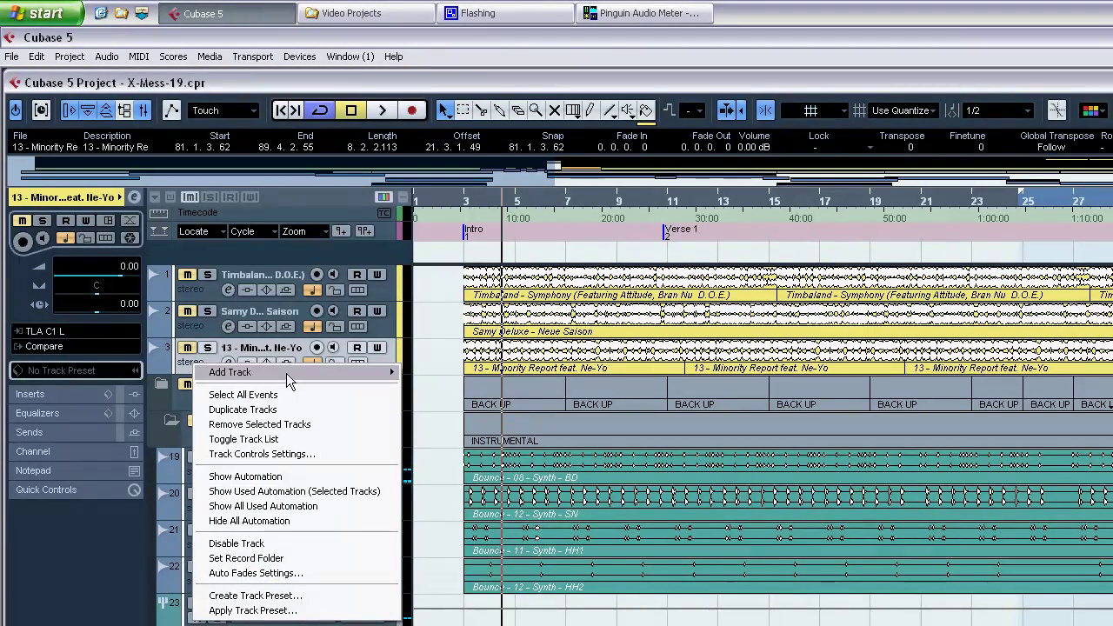
{"action": "mouse_move", "coordinate": [291, 374]}
{"action": "left_click", "coordinate": [472, 497]}
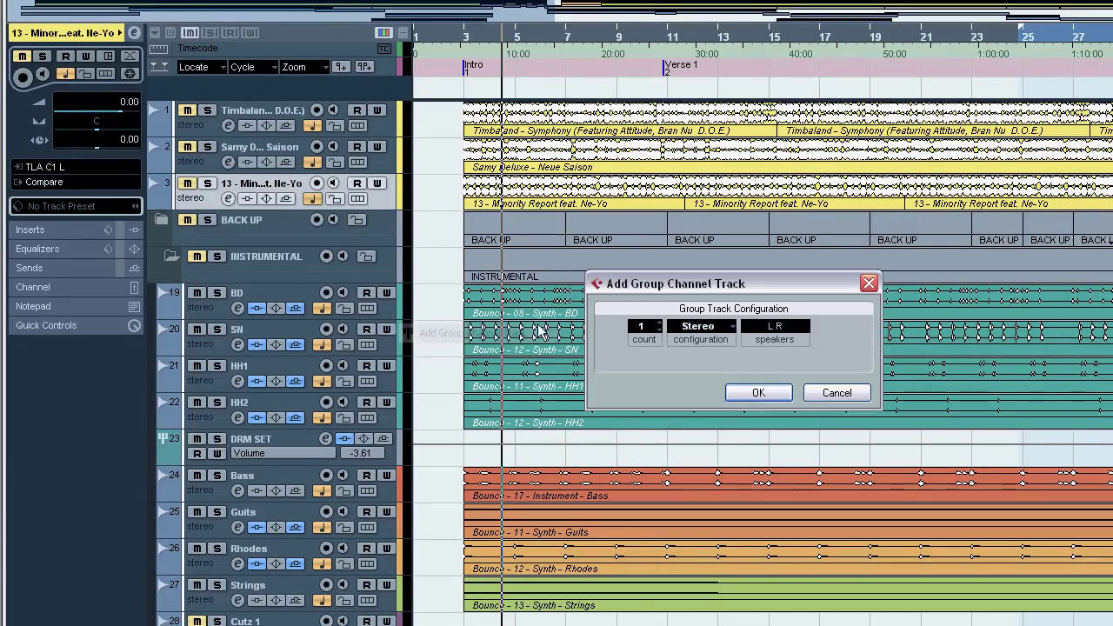
{"action": "left_click", "coordinate": [758, 394]}
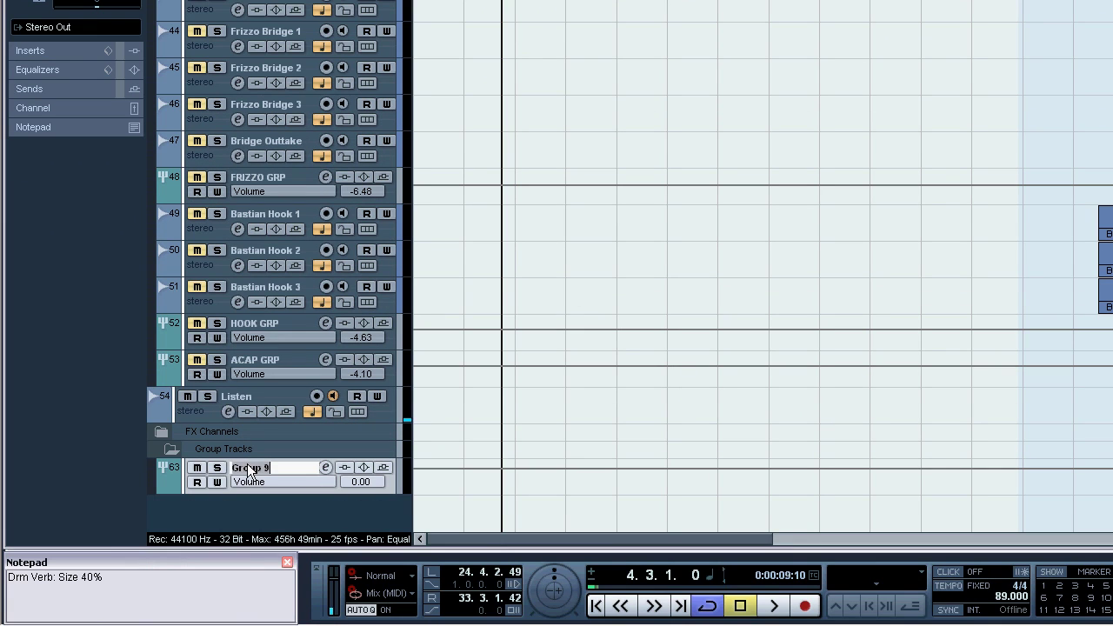
{"action": "key", "text": "Return"}
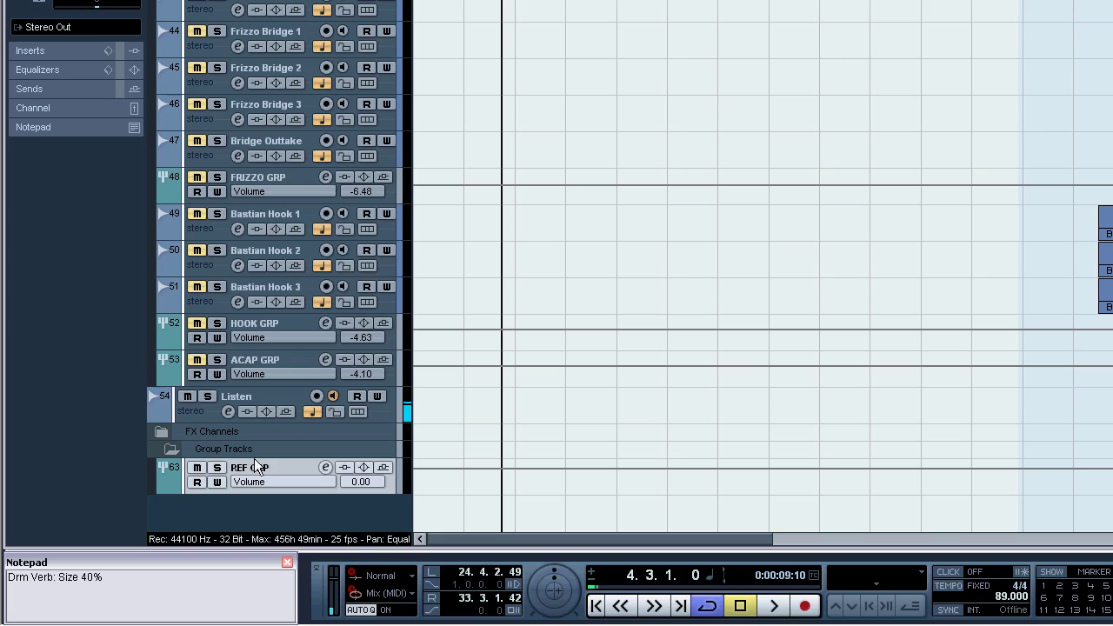
Move REF GRP directly below the three reference tracks and route the output of all three tracks to it
{"action": "left_click_drag", "start_coordinate": [305, 474], "coordinate": [294, 116]}
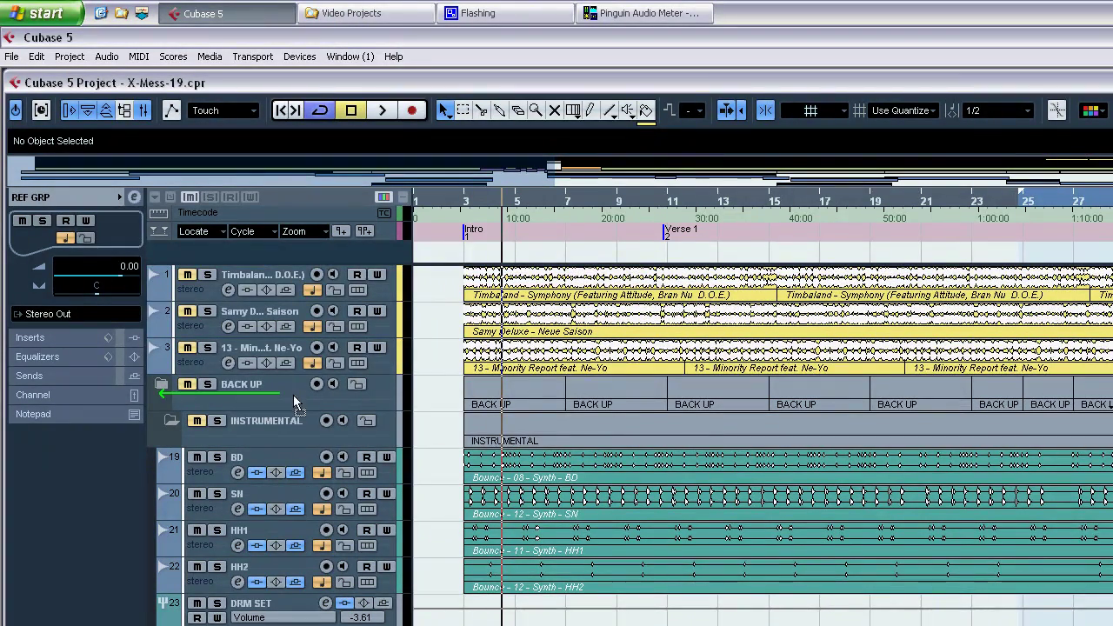
{"action": "left_click_drag", "start_coordinate": [294, 403], "coordinate": [292, 384]}
{"action": "left_click", "coordinate": [198, 369]}
{"action": "left_click", "coordinate": [199, 294], "text": "shift"}
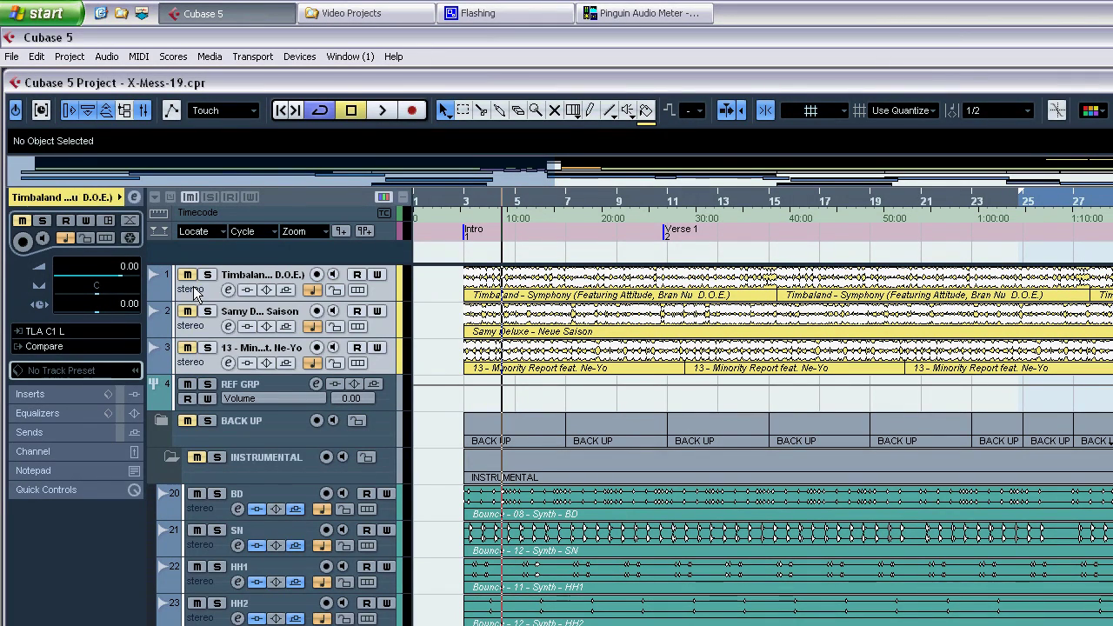
{"action": "left_click", "coordinate": [55, 347]}
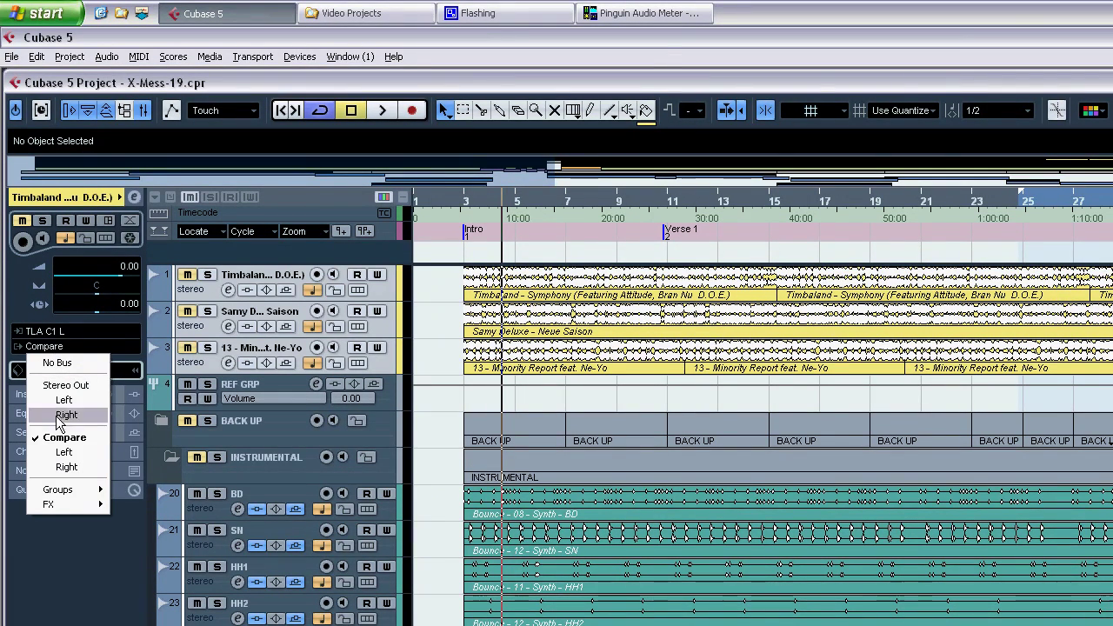
{"action": "mouse_move", "coordinate": [87, 489]}
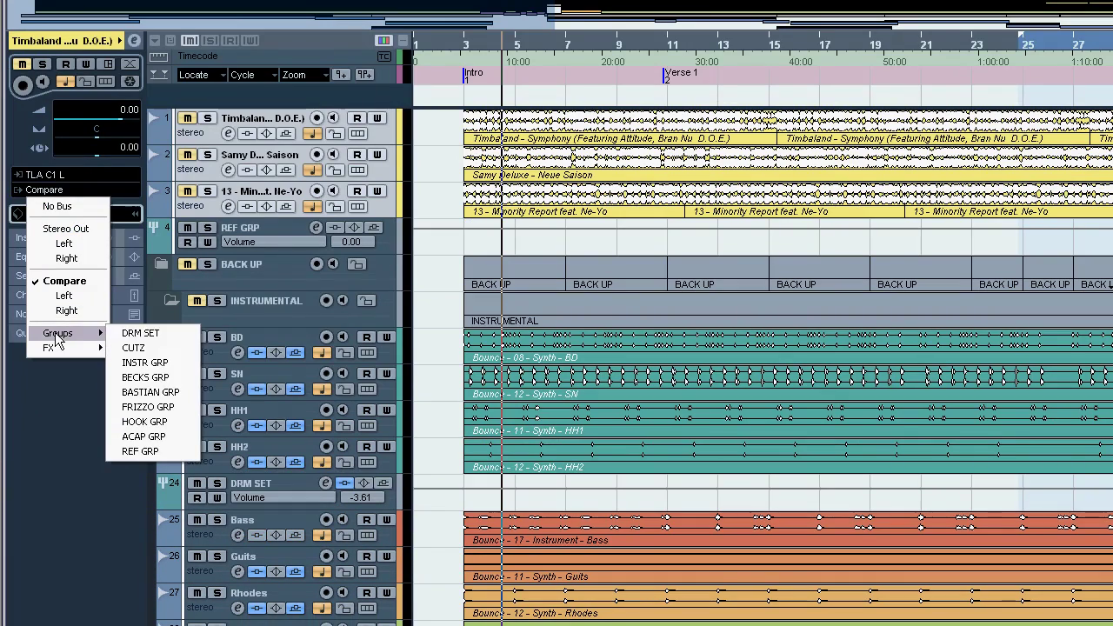
{"action": "left_click", "coordinate": [146, 449]}
Route the output of REF GRP to the Compare bus and lower its volume to -12.22
{"action": "left_click", "coordinate": [267, 228]}
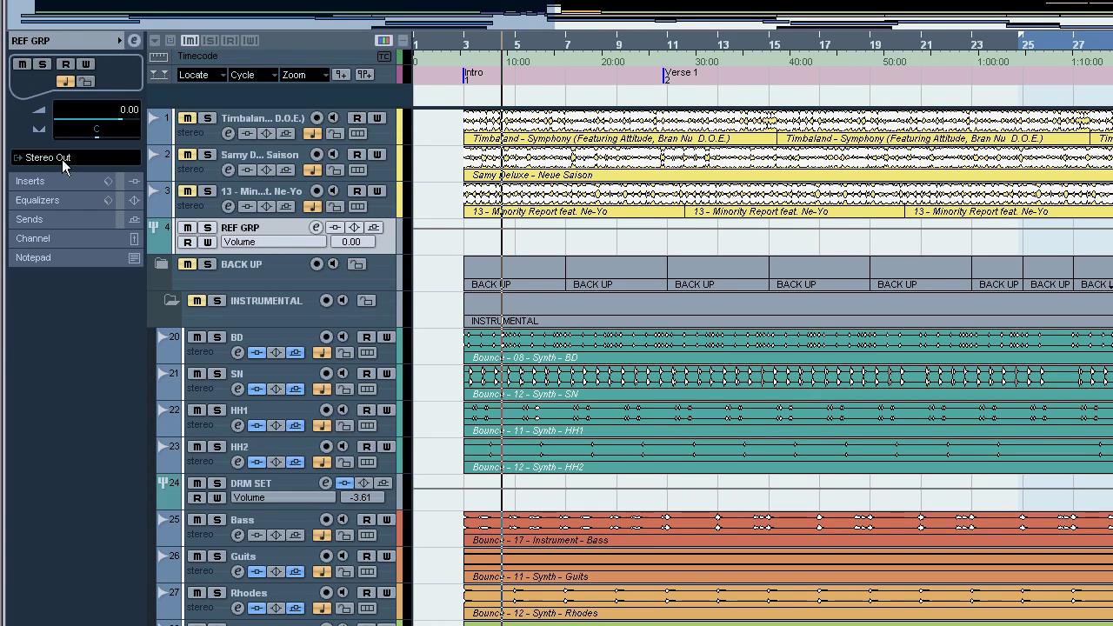
{"action": "left_click", "coordinate": [62, 159]}
{"action": "left_click", "coordinate": [63, 265]}
{"action": "left_click_drag", "start_coordinate": [132, 283], "coordinate": [132, 376]}
Play the mix against the soloed Minority Report reference and lower the REF GRP volume to -13.58
{"action": "key", "text": "space"}
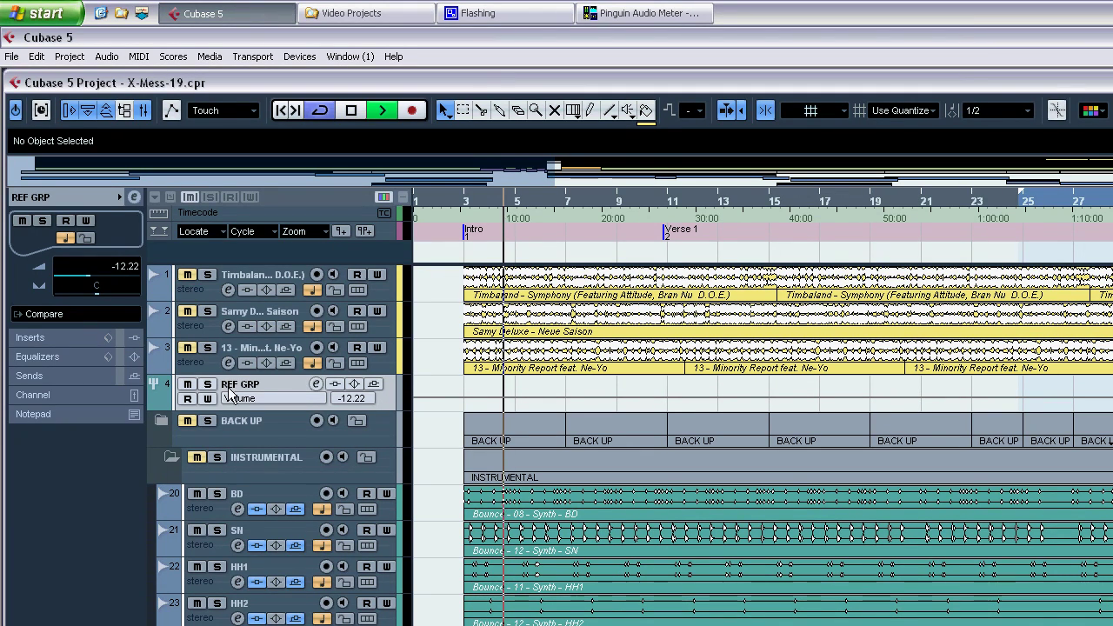
{"action": "left_click", "coordinate": [208, 348]}
{"action": "left_click", "coordinate": [208, 348]}
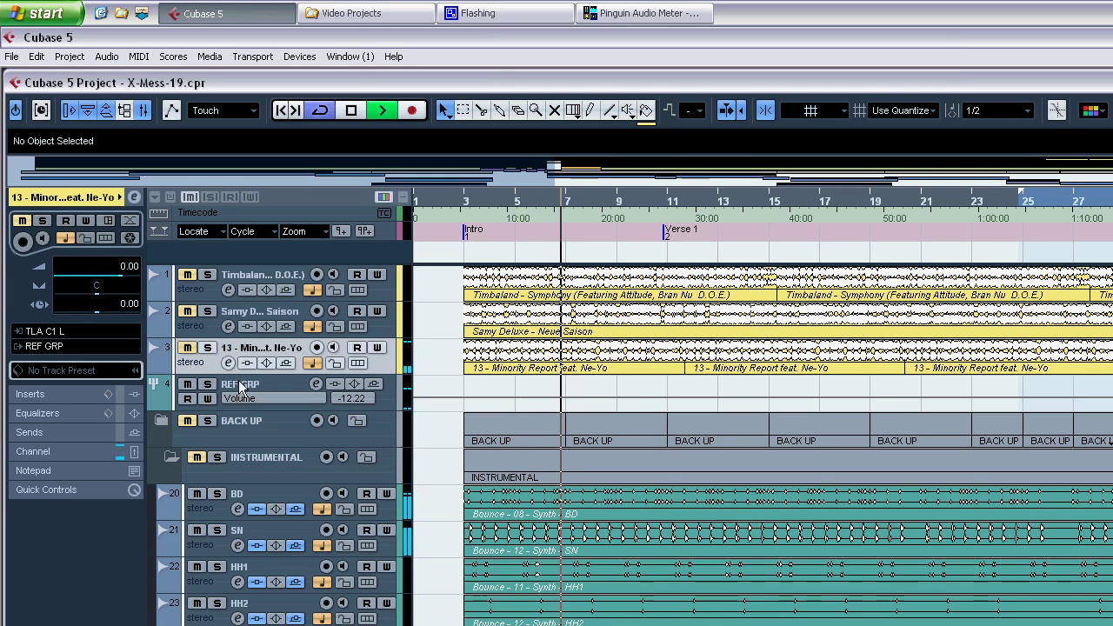
{"action": "left_click", "coordinate": [161, 392]}
{"action": "left_click_drag", "start_coordinate": [129, 275], "coordinate": [122, 275]}
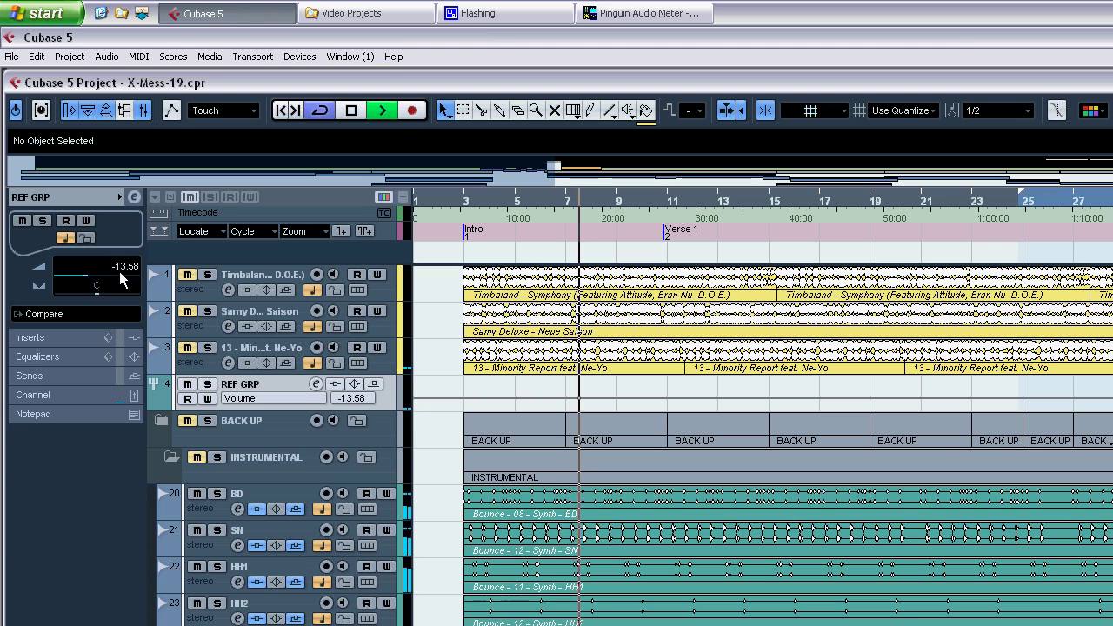
Solo Minority Report briefly against the mix again and set the REF GRP volume to -12.66
{"action": "left_click", "coordinate": [208, 347]}
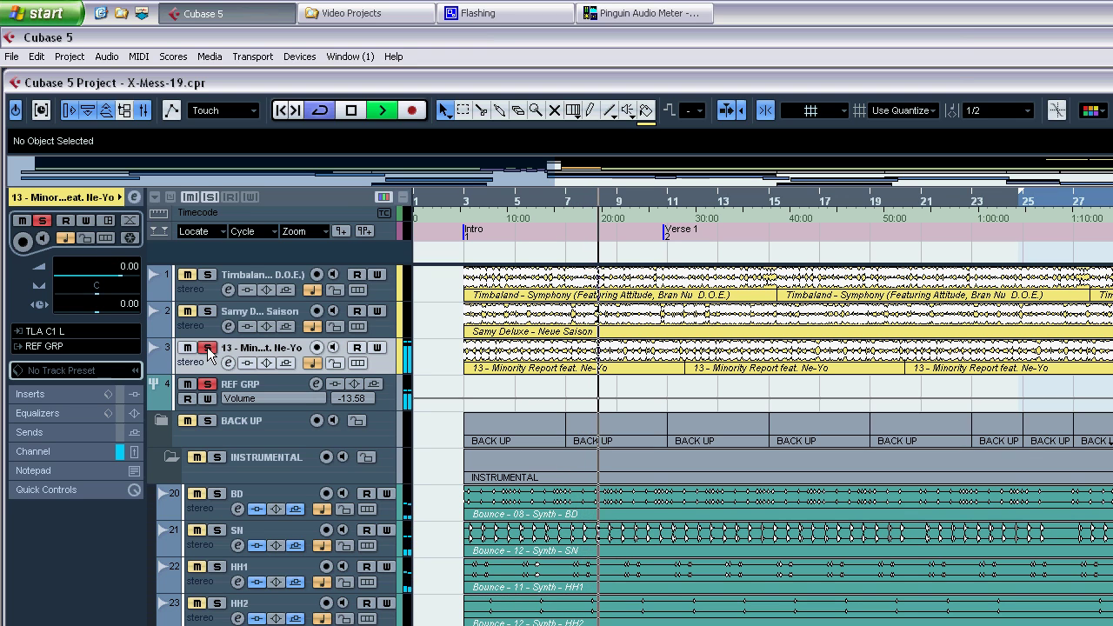
{"action": "left_click", "coordinate": [208, 347]}
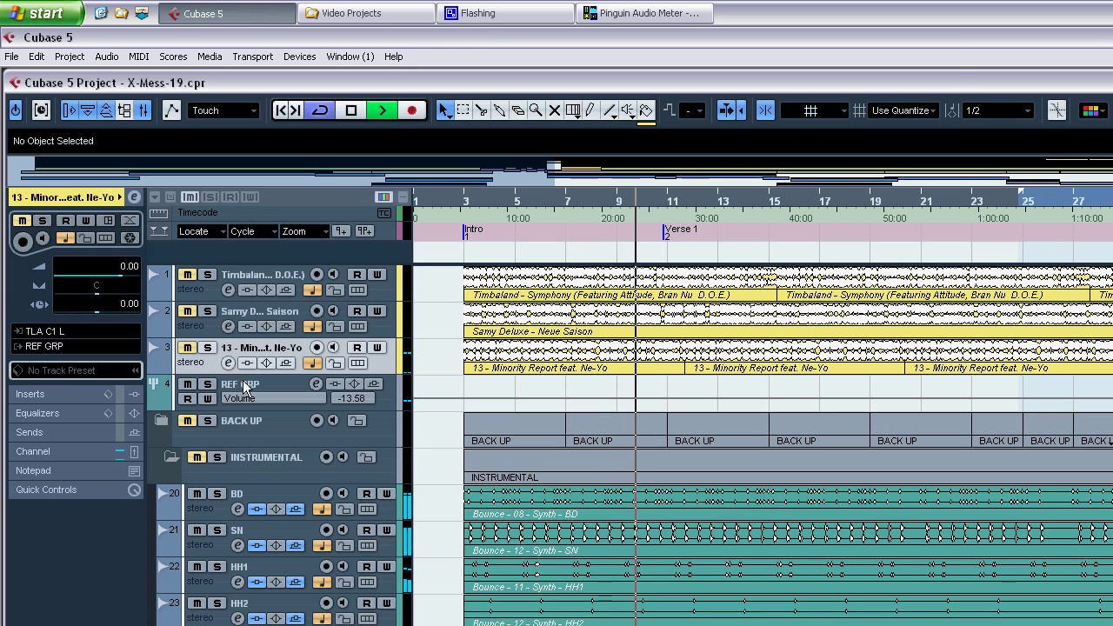
{"action": "left_click", "coordinate": [204, 377]}
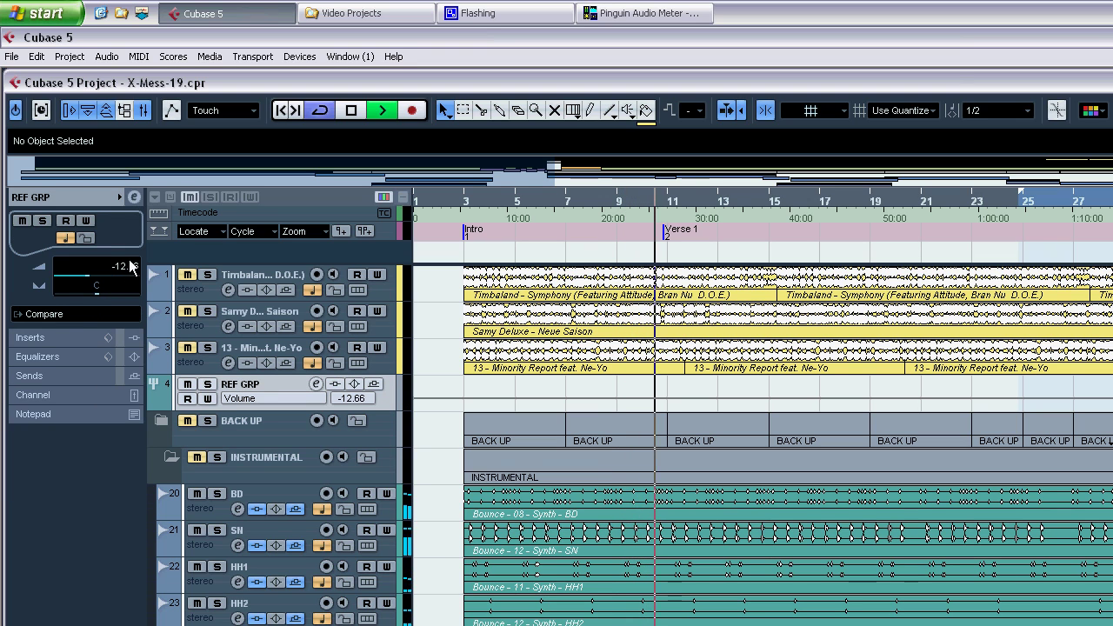
Compare the mix with the soloed Samy Deluxe and Minority Report references and set the REF GRP volume to -11.79
{"action": "left_click", "coordinate": [208, 312]}
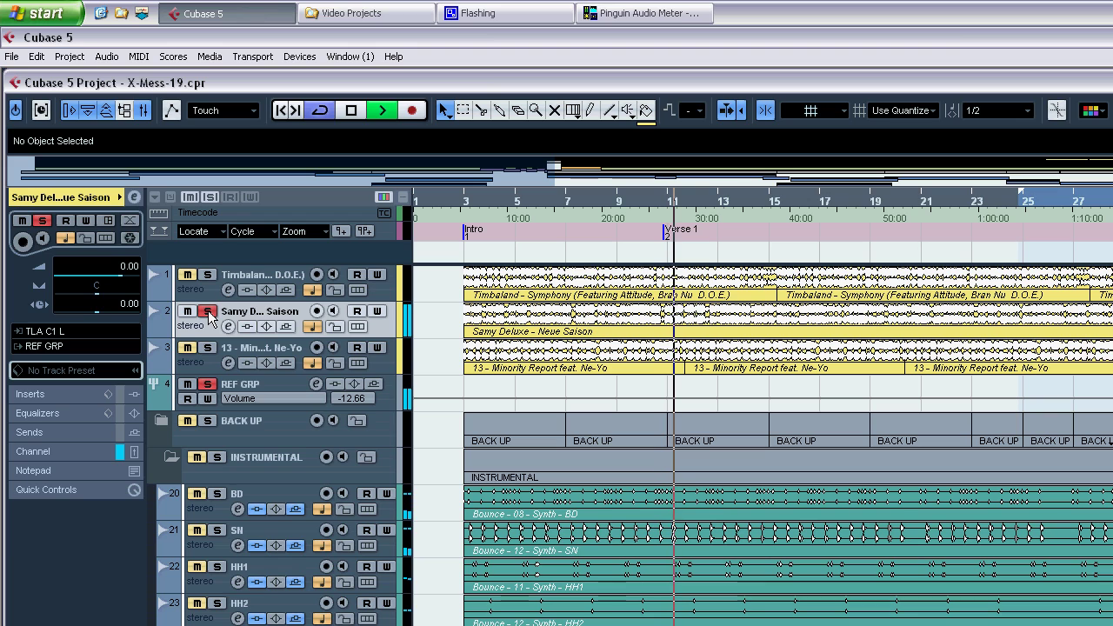
{"action": "left_click", "coordinate": [208, 312]}
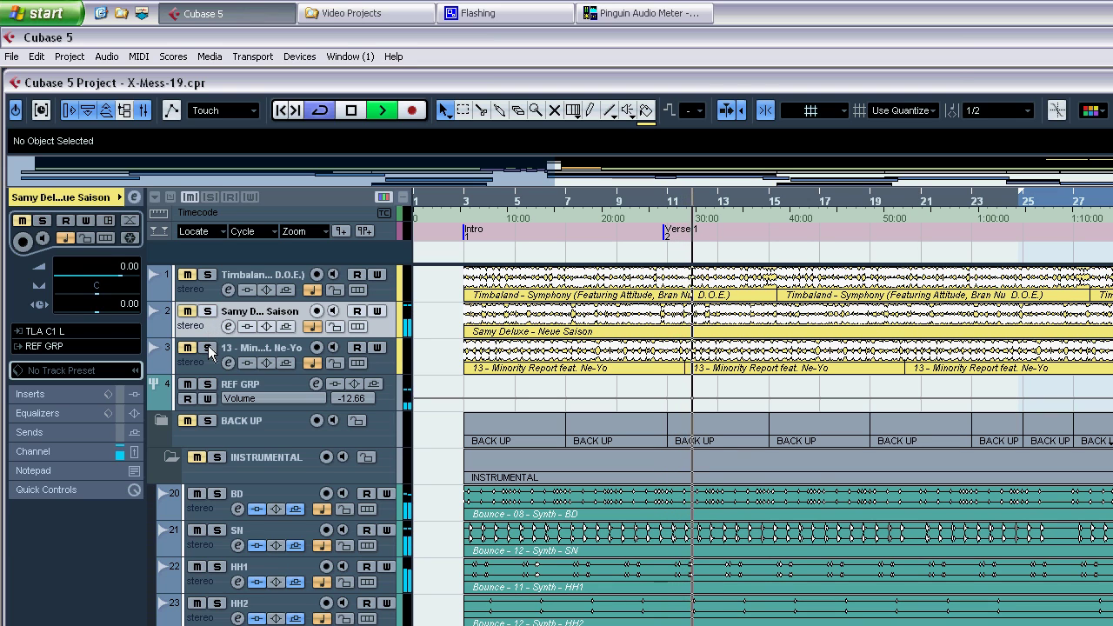
{"action": "left_click", "coordinate": [208, 348]}
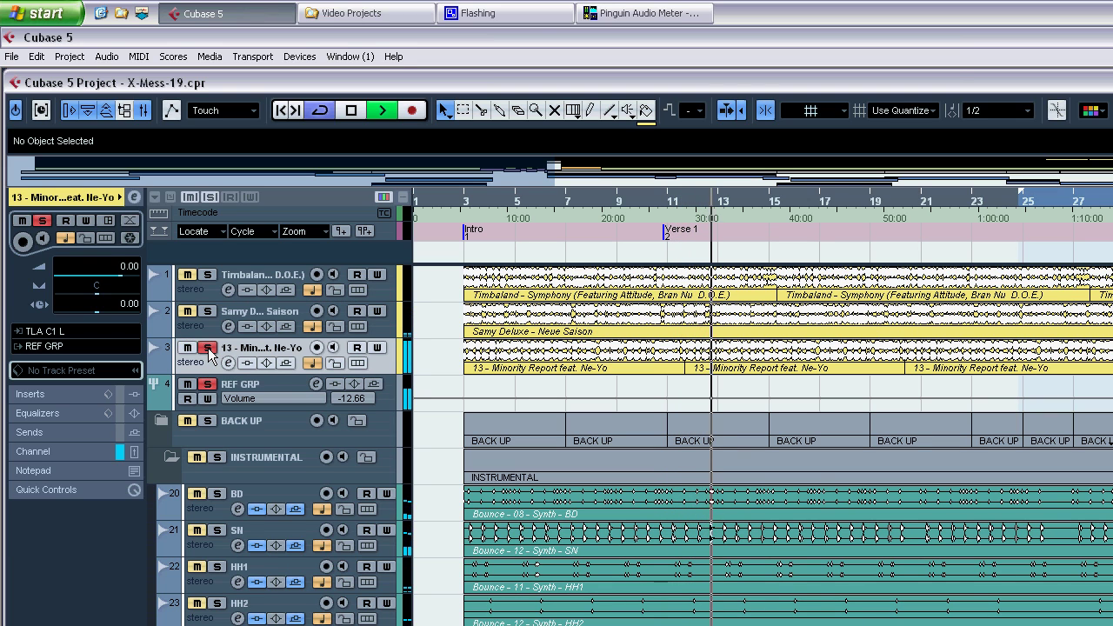
{"action": "left_click", "coordinate": [208, 348]}
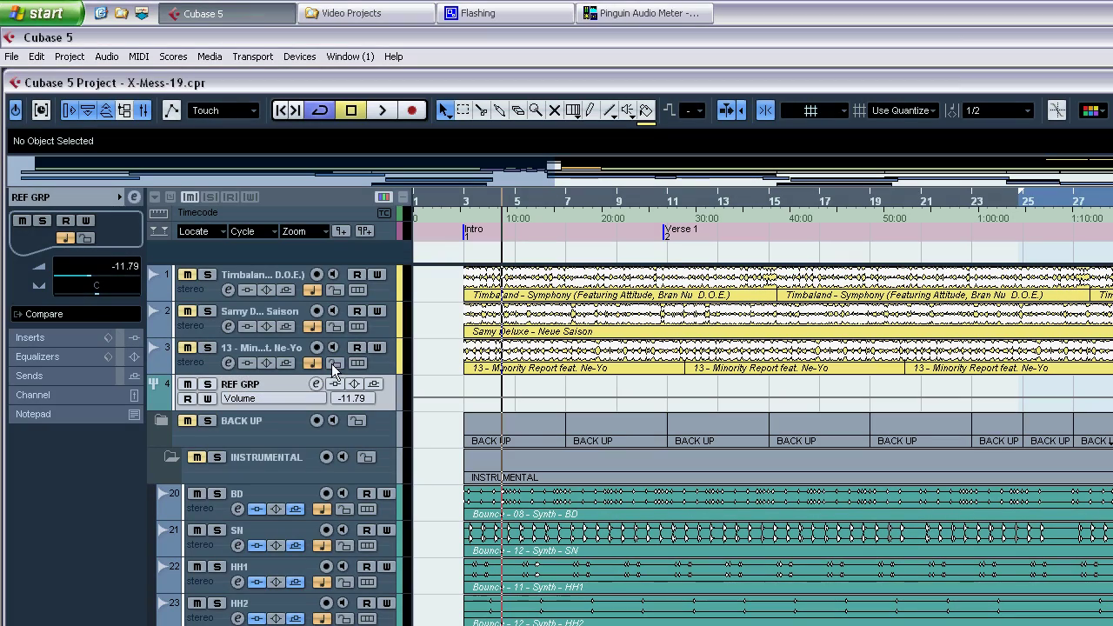
Play the song while soloing the reference tracks in turn to compare their levels, then stop and clear the solo
{"action": "left_click", "coordinate": [207, 348]}
{"action": "key", "text": "space"}
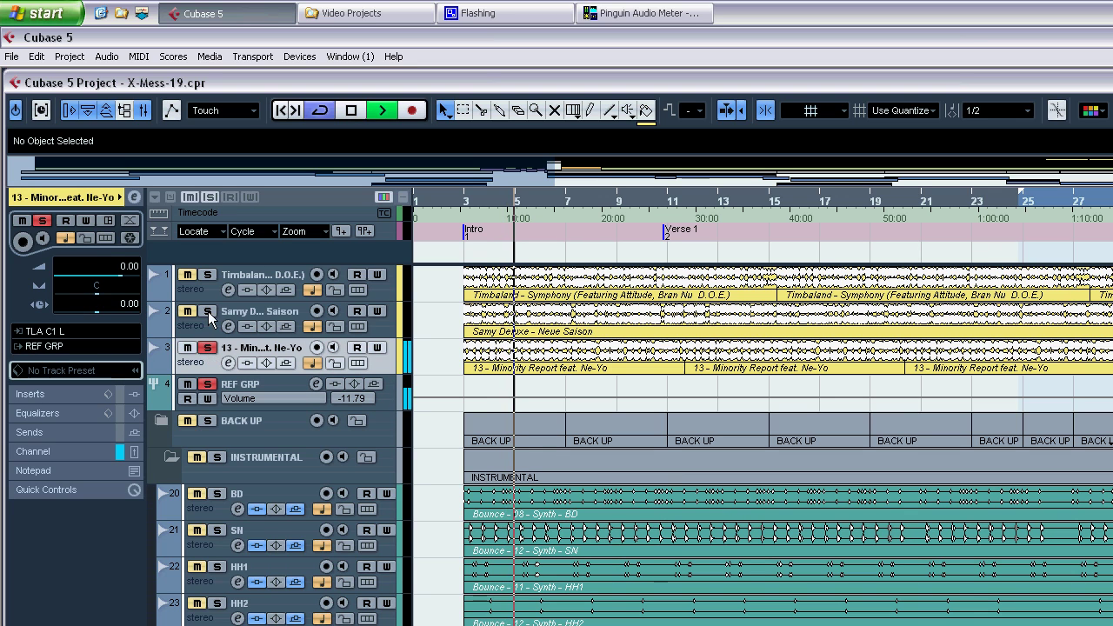
{"action": "left_click", "coordinate": [207, 311]}
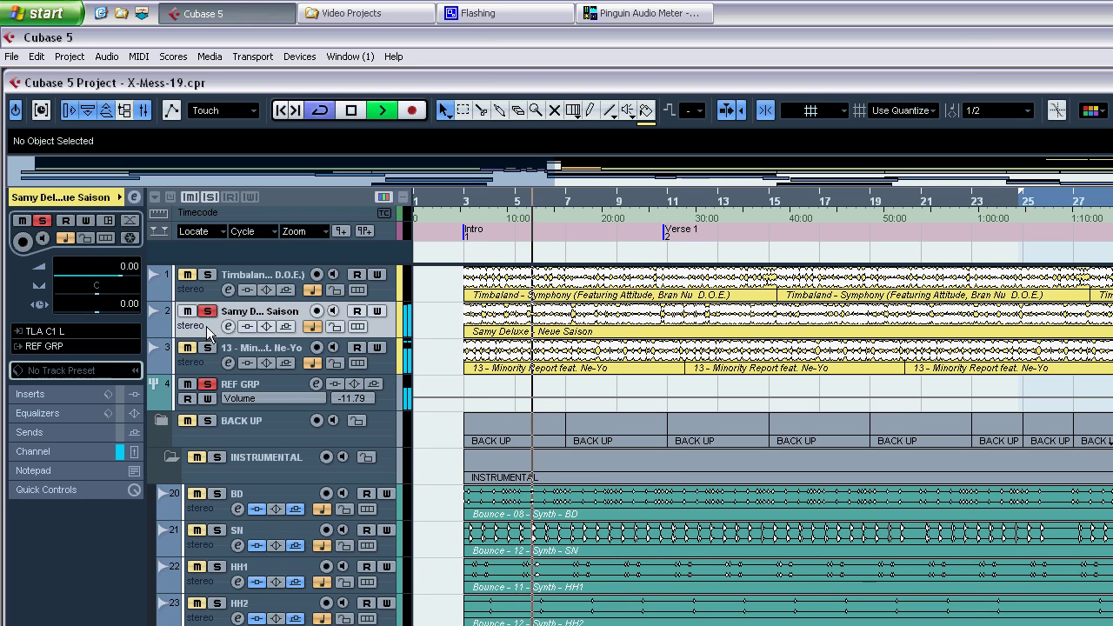
{"action": "left_click", "coordinate": [203, 289]}
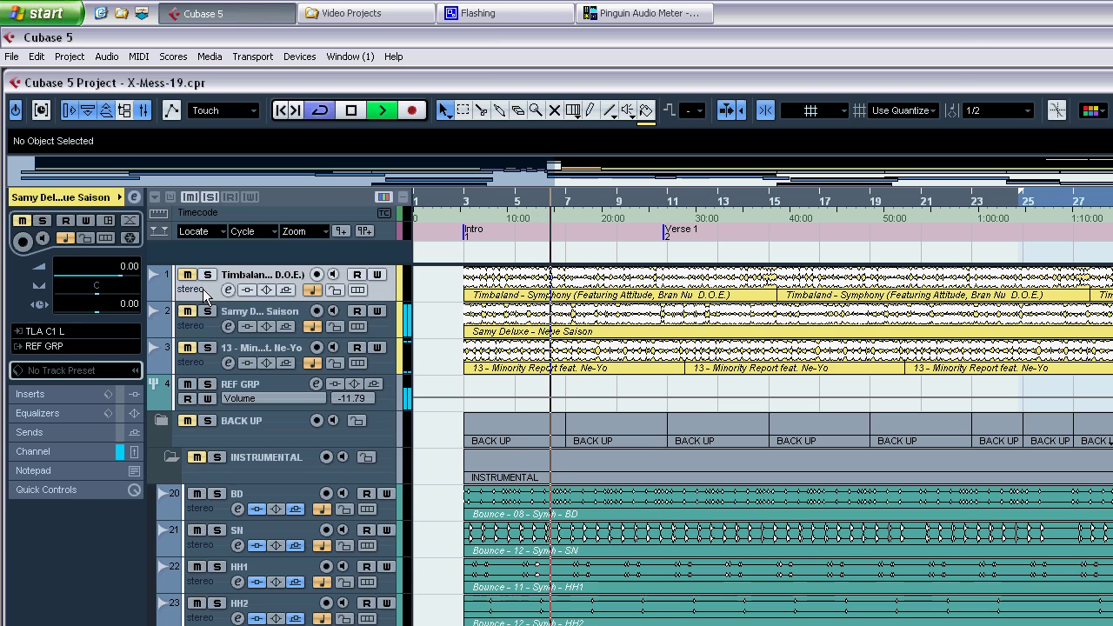
{"action": "left_click", "coordinate": [207, 363]}
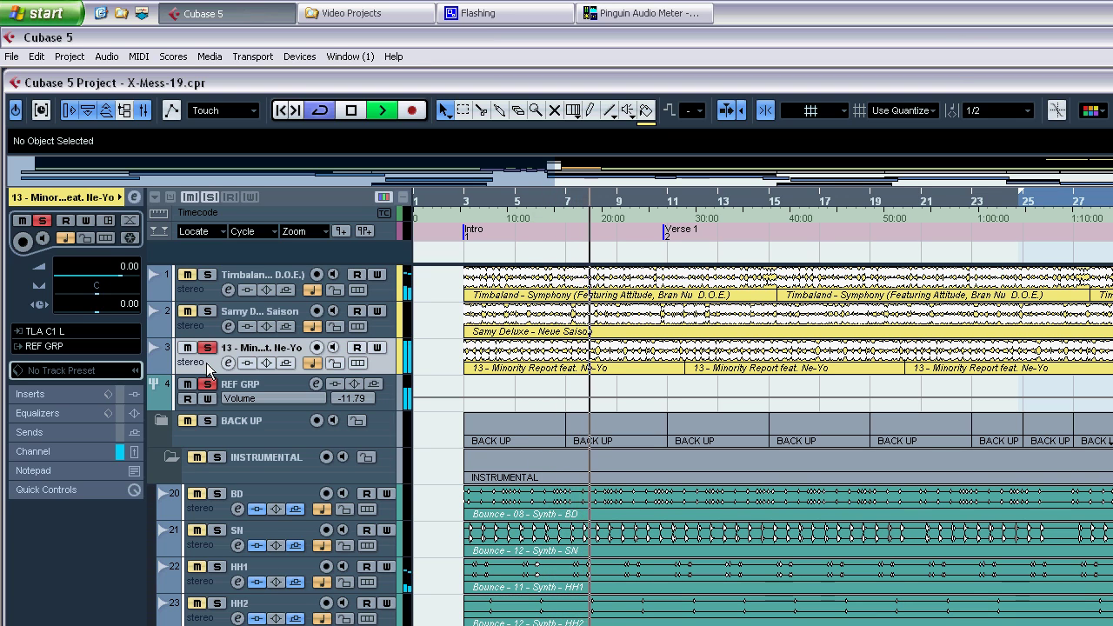
{"action": "key", "text": "space"}
{"action": "left_click", "coordinate": [207, 348]}
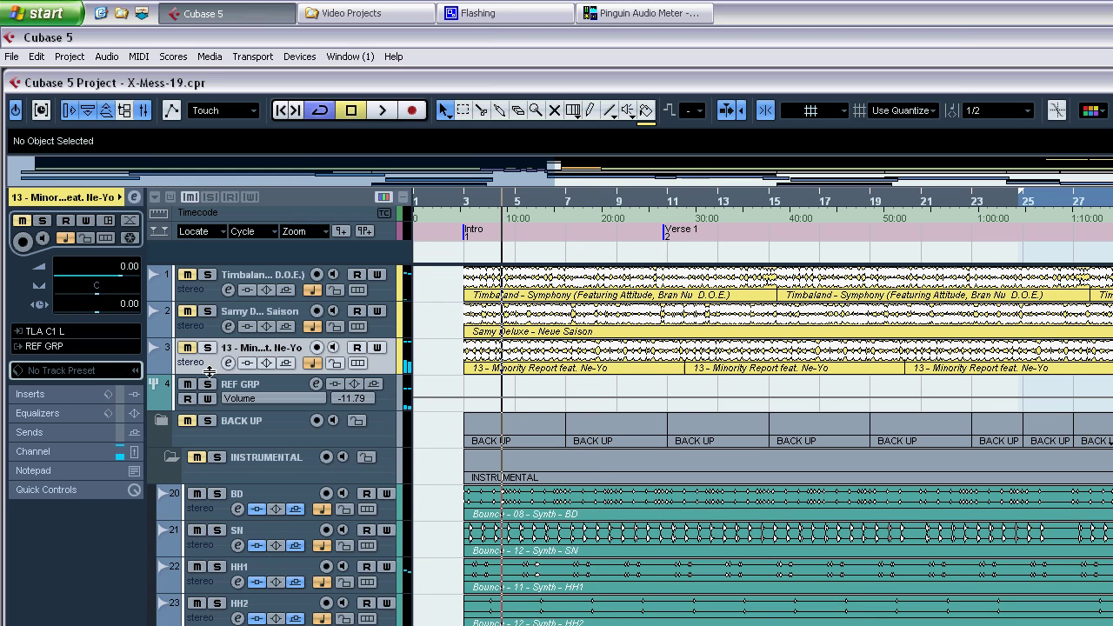